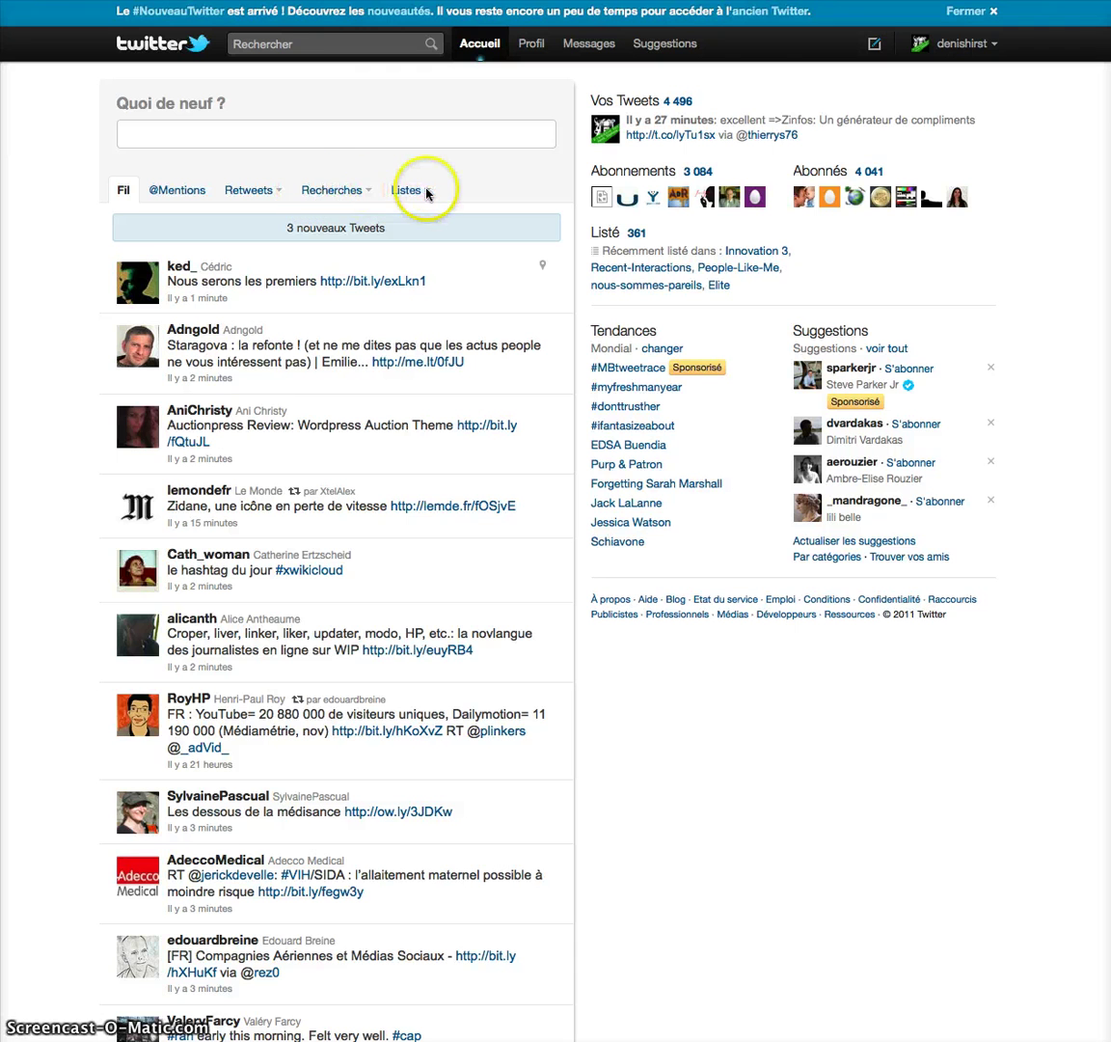
# - Create a private list named "test" with the description "pour tester les listes en screencast"
pyautogui.click(429, 194)
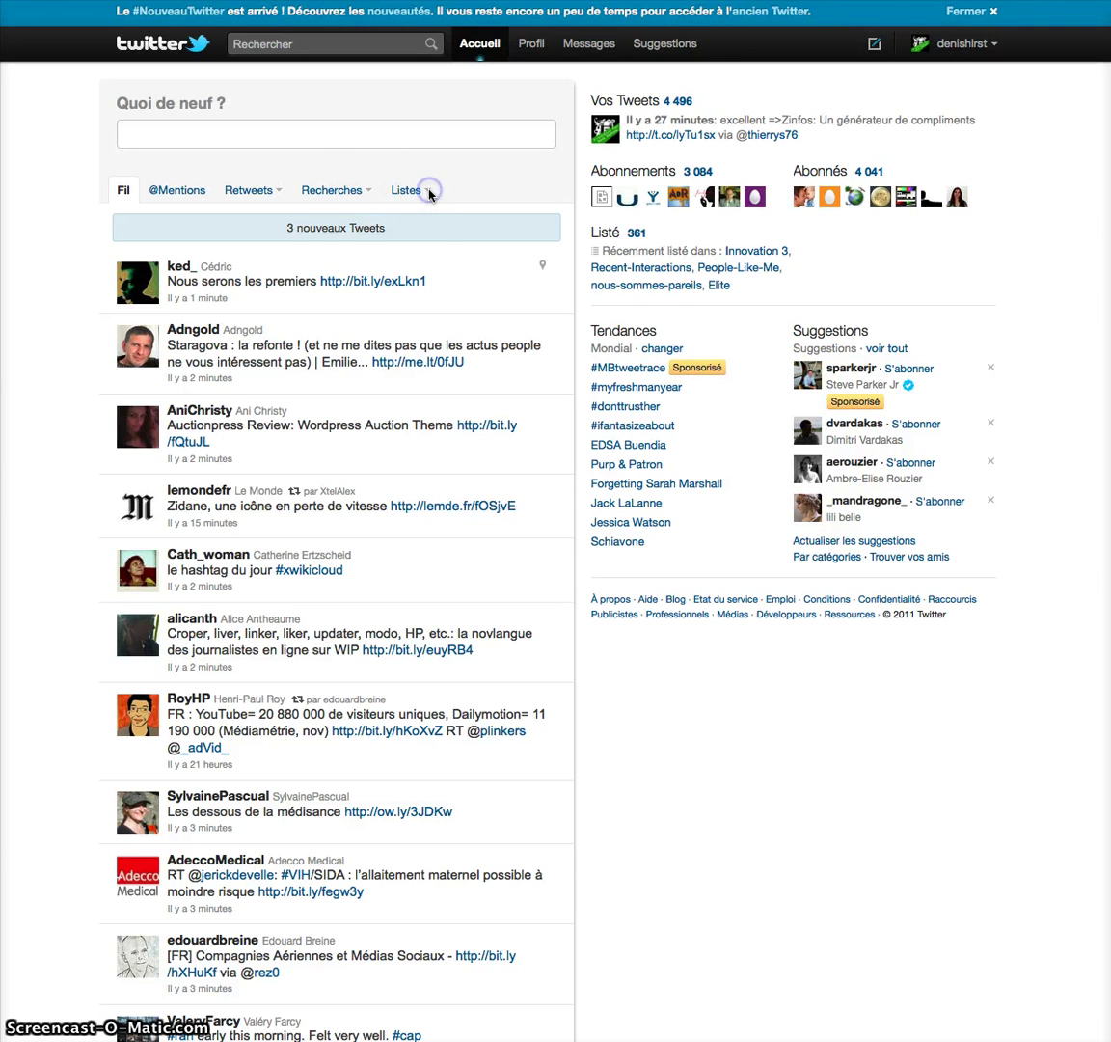
pyautogui.click(430, 193)
pyautogui.click(429, 193)
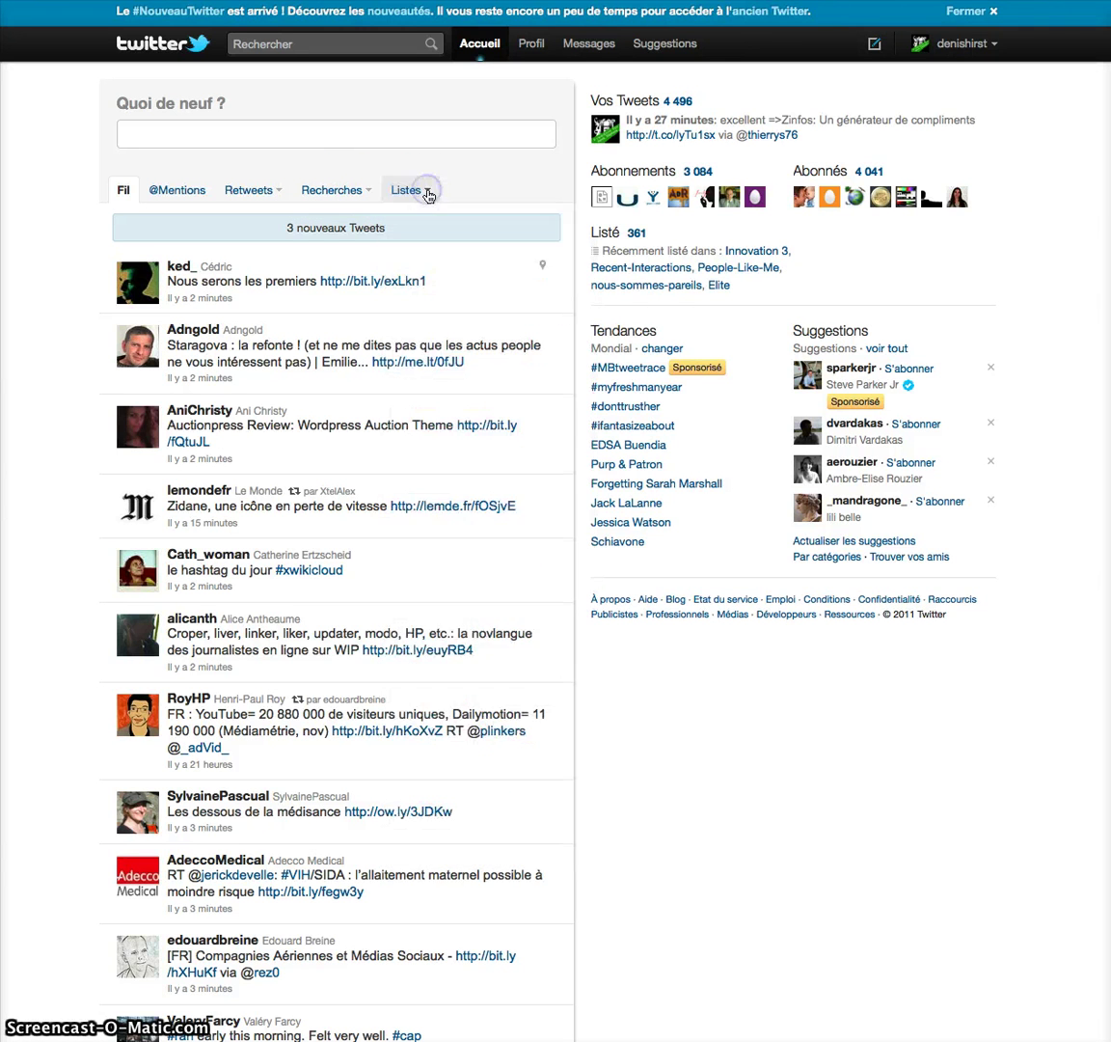
pyautogui.click(430, 194)
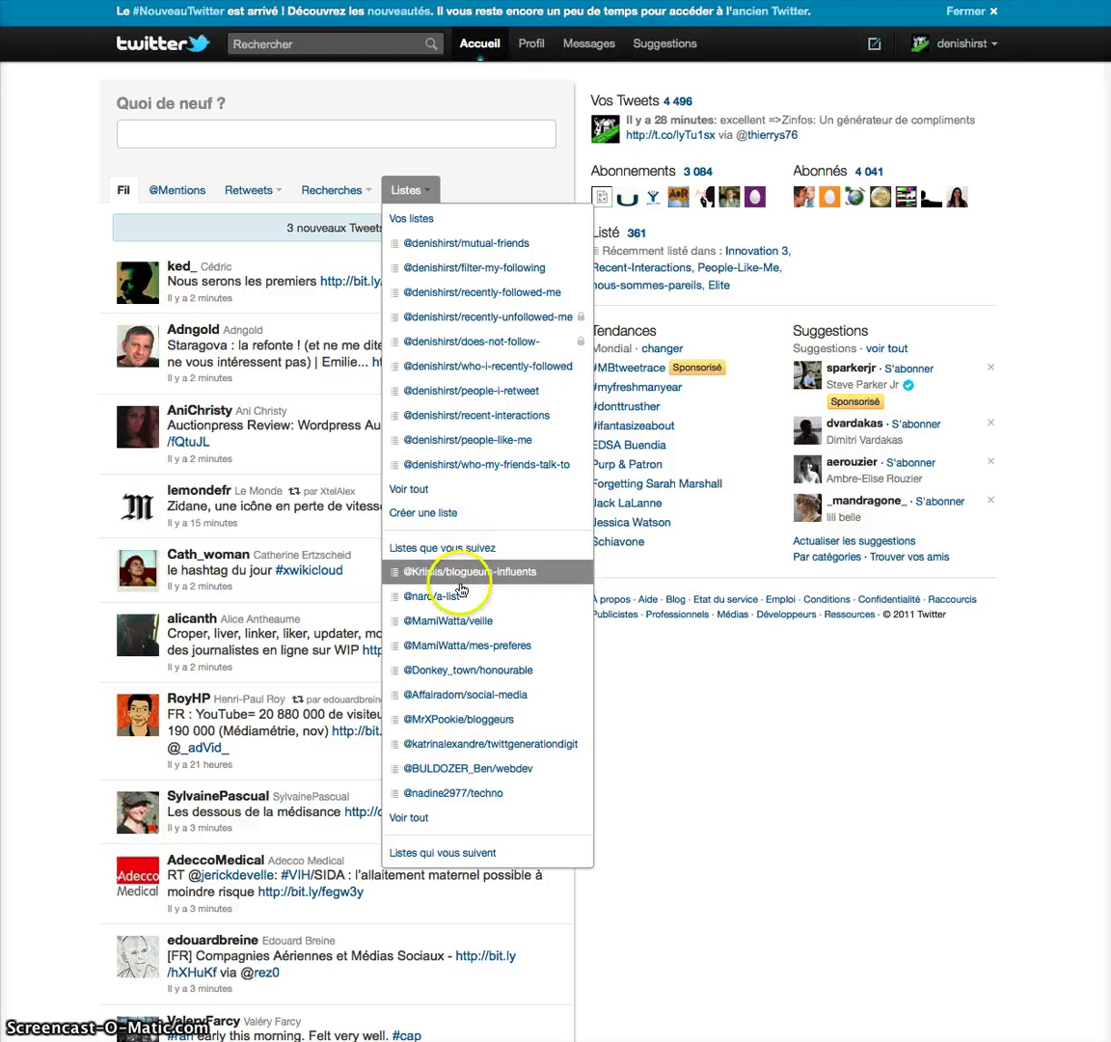
pyautogui.click(409, 515)
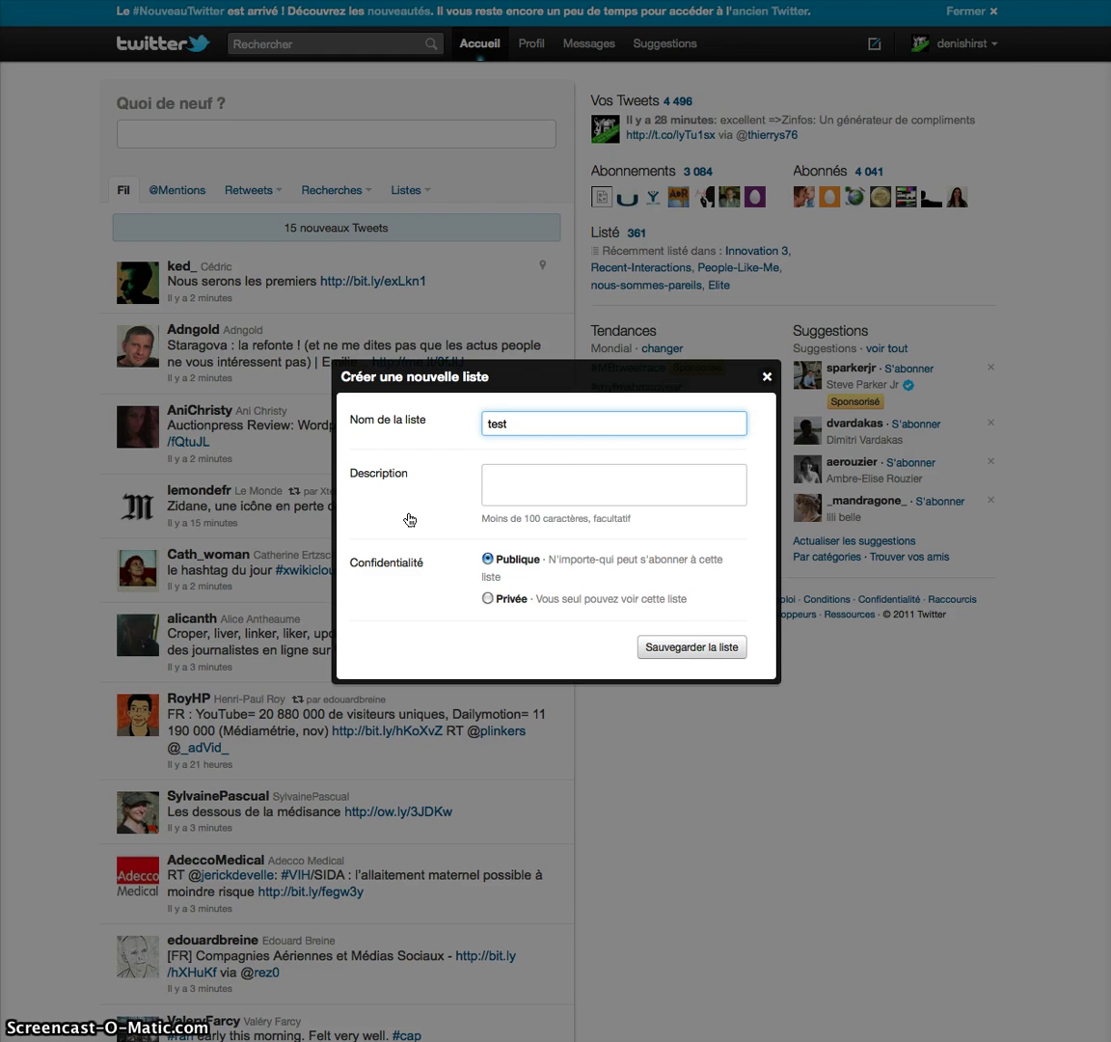
pyautogui.click(618, 479)
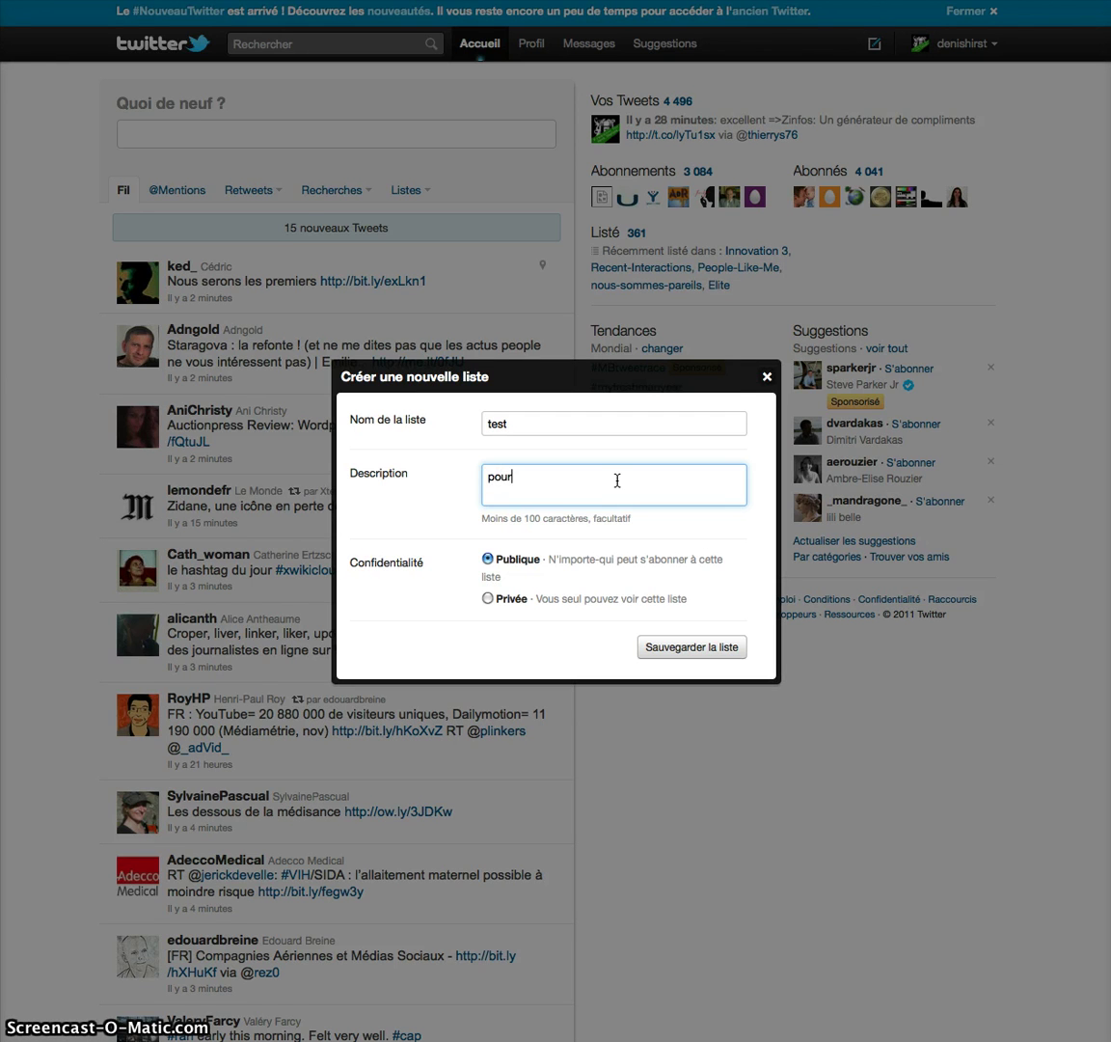
pyautogui.write('ester les listes')
pyautogui.write('en screencast')
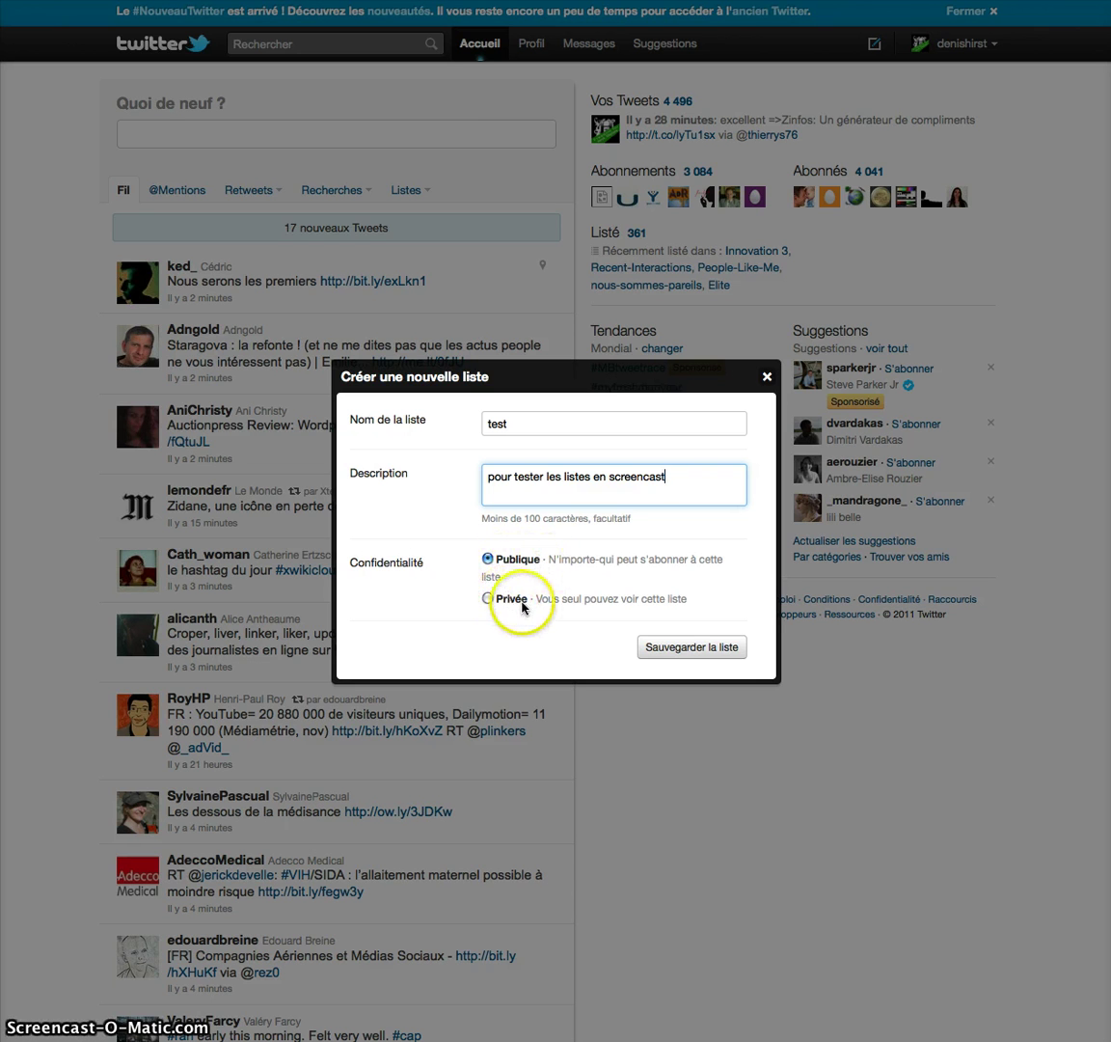
pyautogui.click(489, 600)
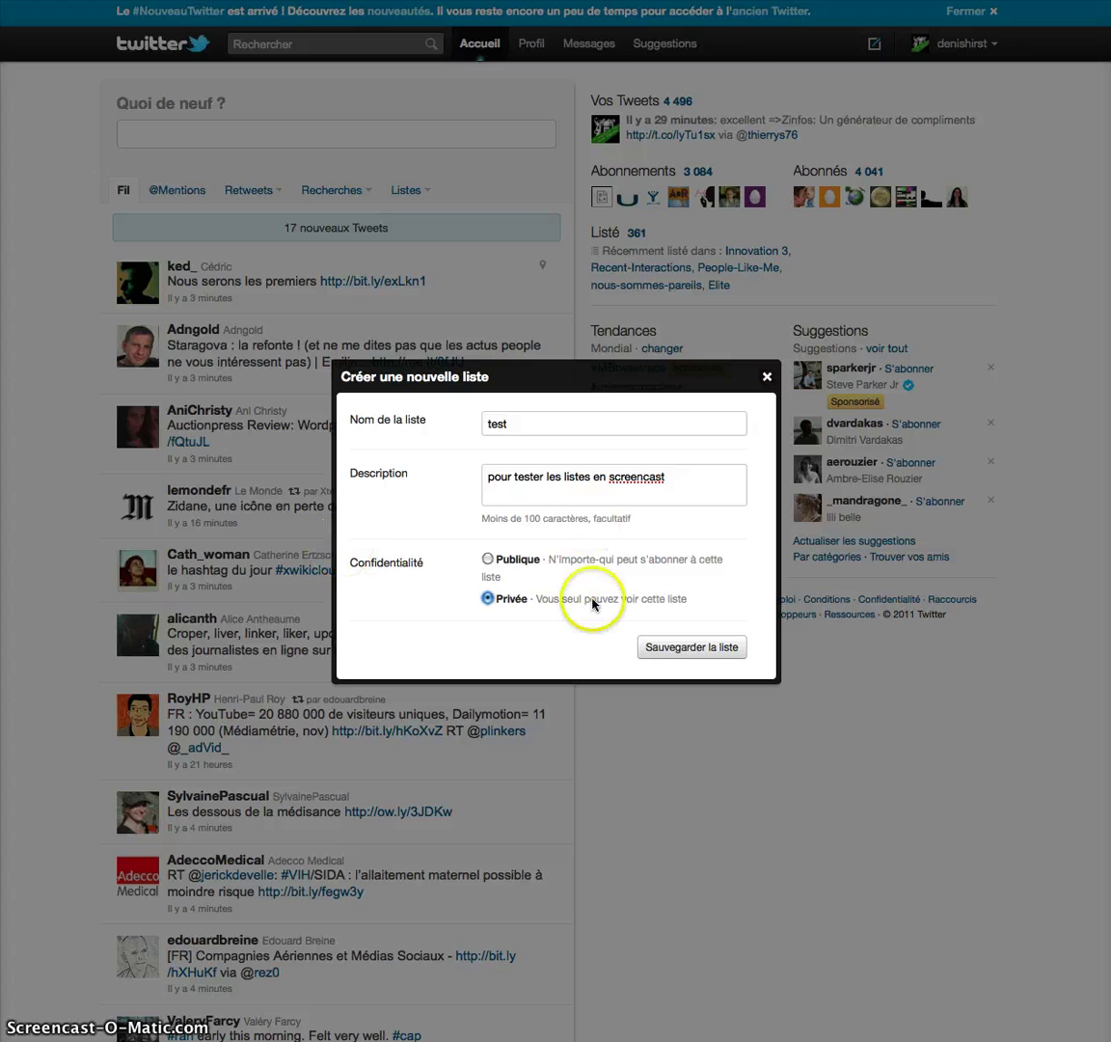
pyautogui.click(695, 654)
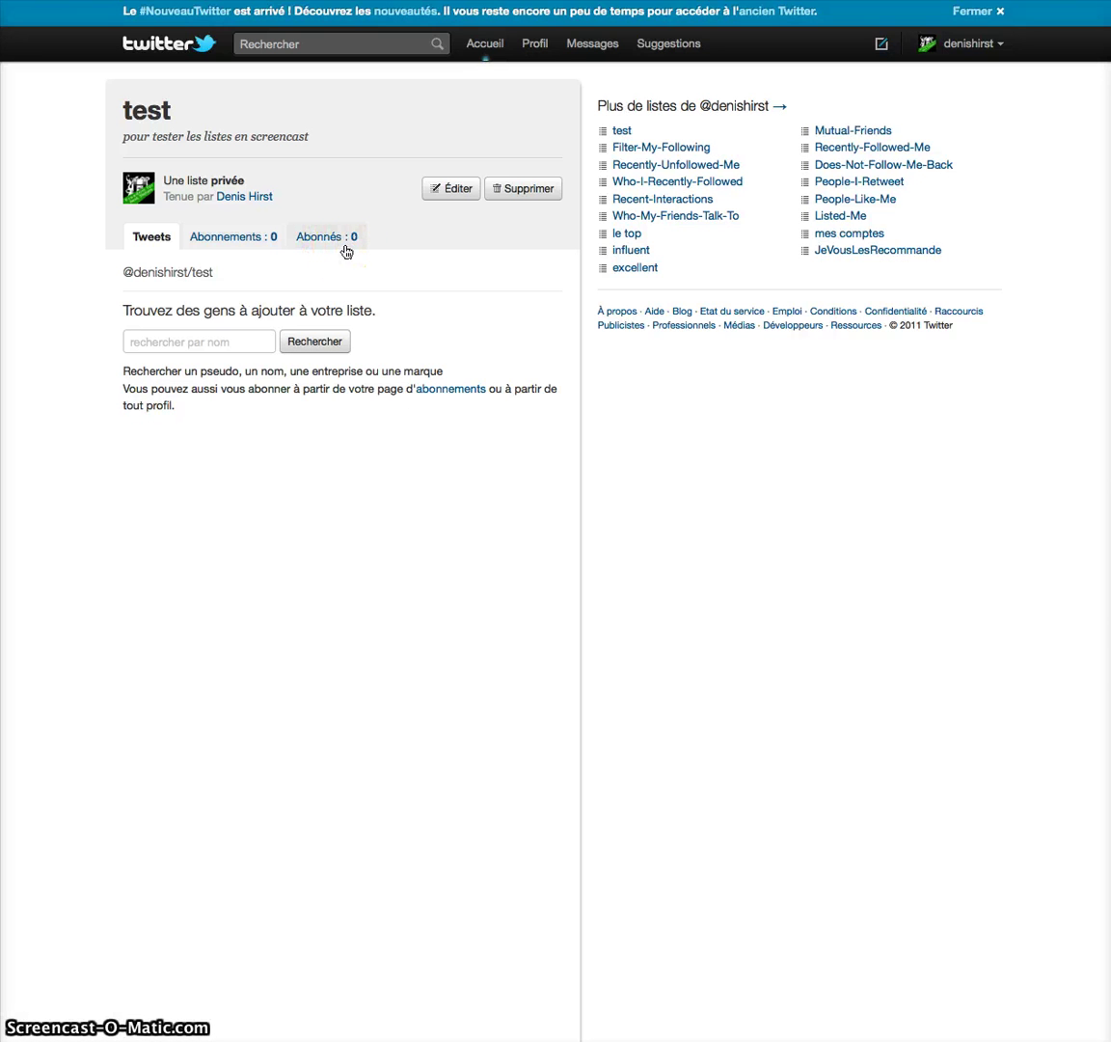
# - Load the new tweets in the home timeline and add the author of the "Vivre dans le présent" tweet to the test list
pyautogui.click(485, 43)
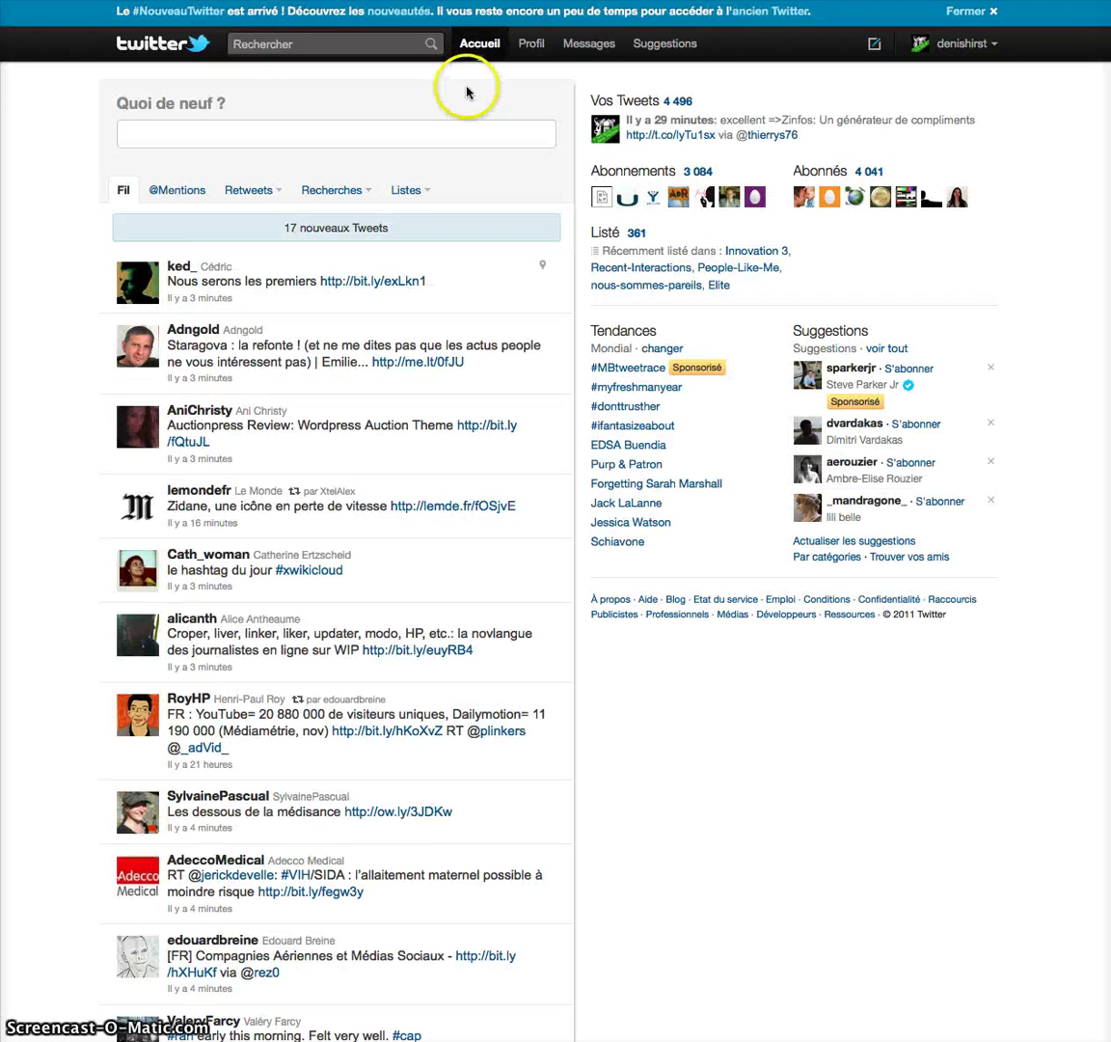
pyautogui.click(415, 227)
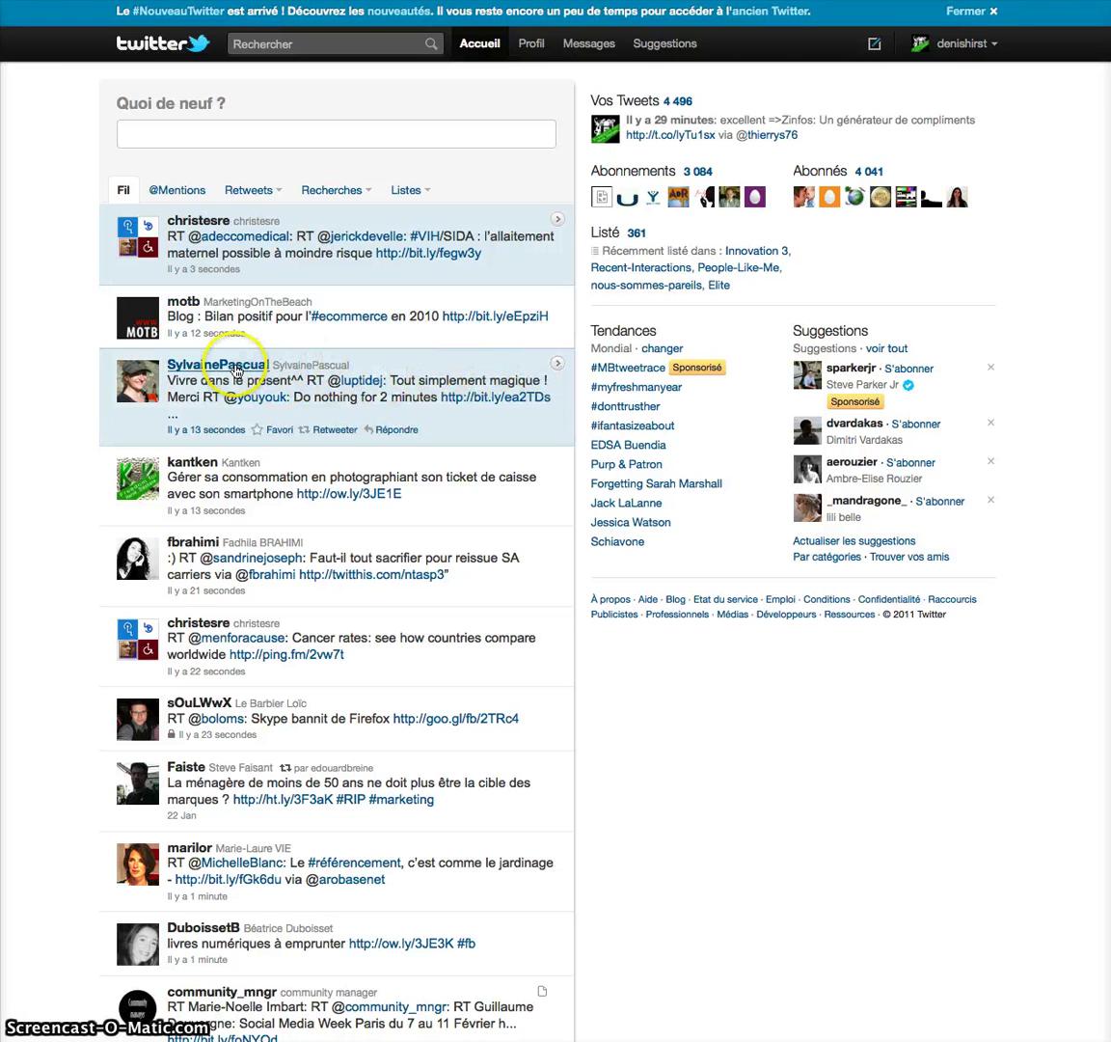
pyautogui.click(234, 367)
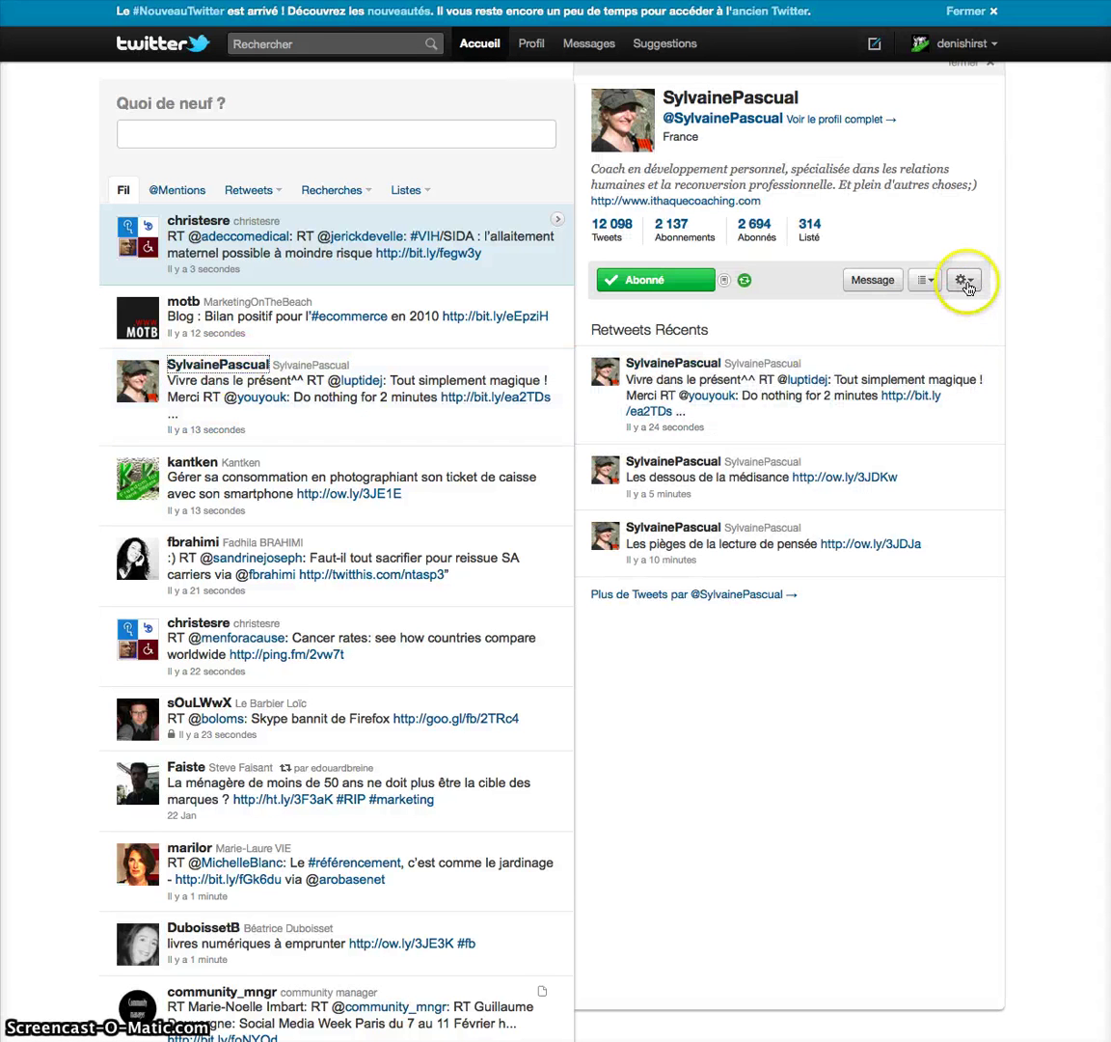
pyautogui.click(964, 282)
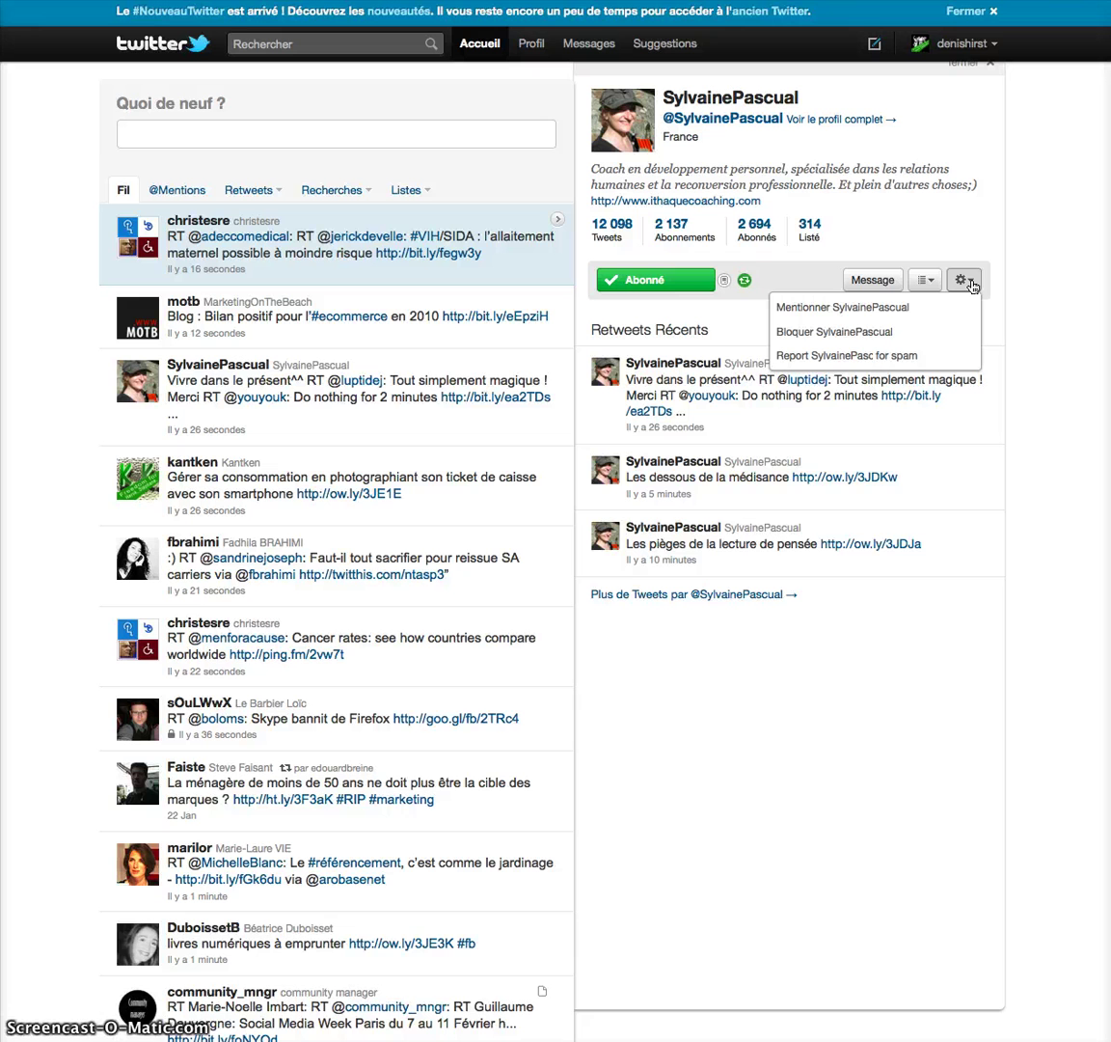
pyautogui.click(929, 282)
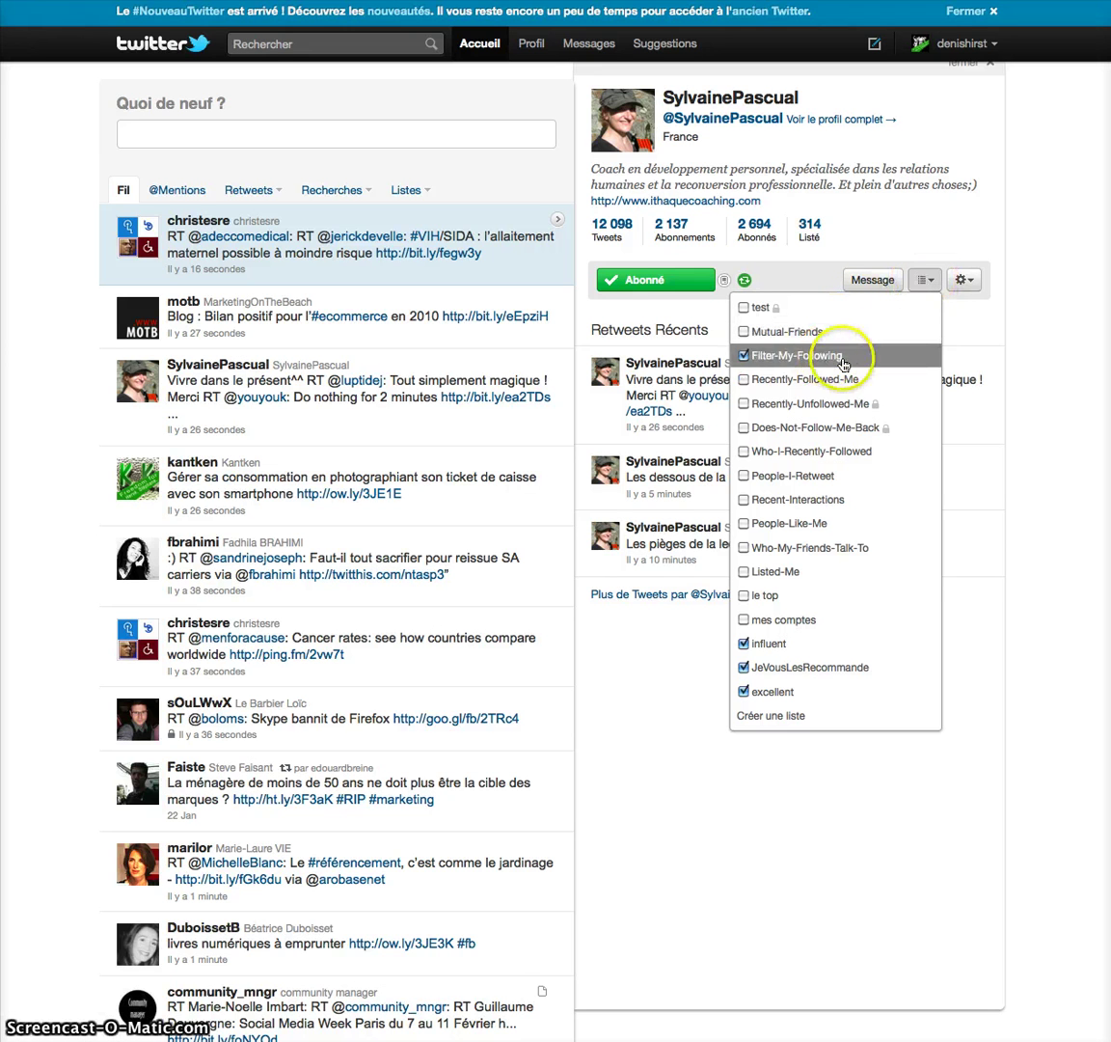
pyautogui.click(748, 310)
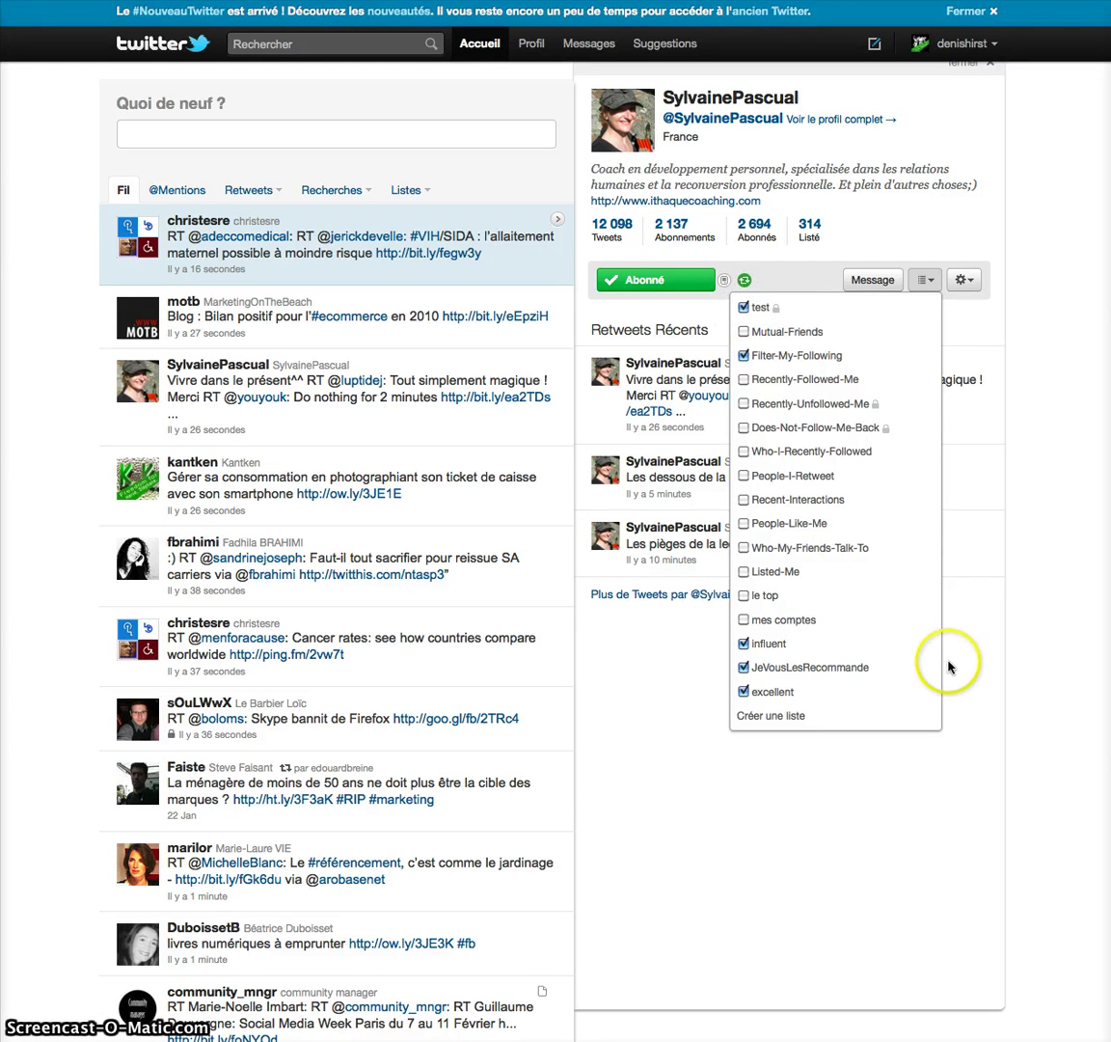
pyautogui.click(1003, 673)
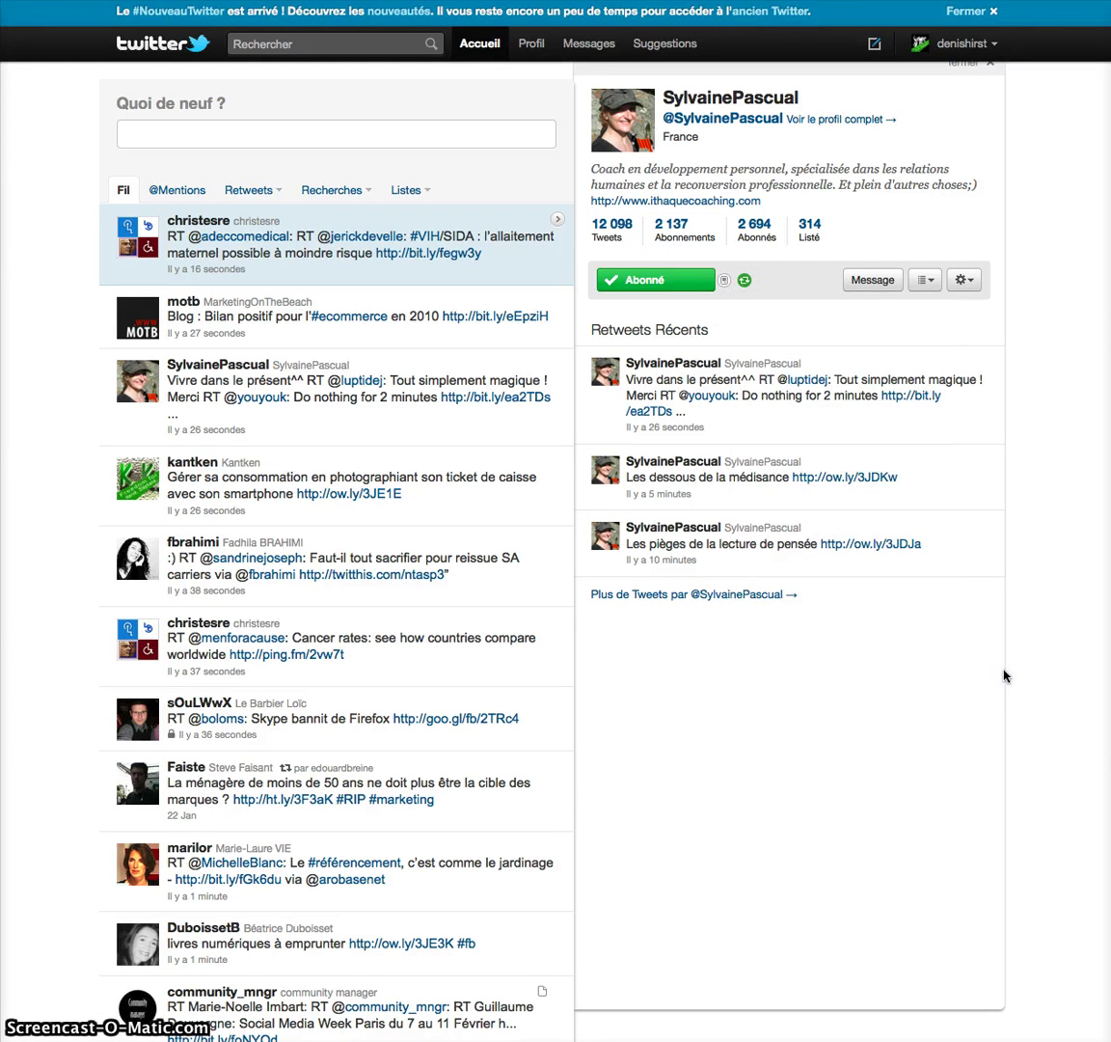
# - Add the author of the "Faut-il tout sacrifier" tweet in the timeline to the test list
pyautogui.click(194, 543)
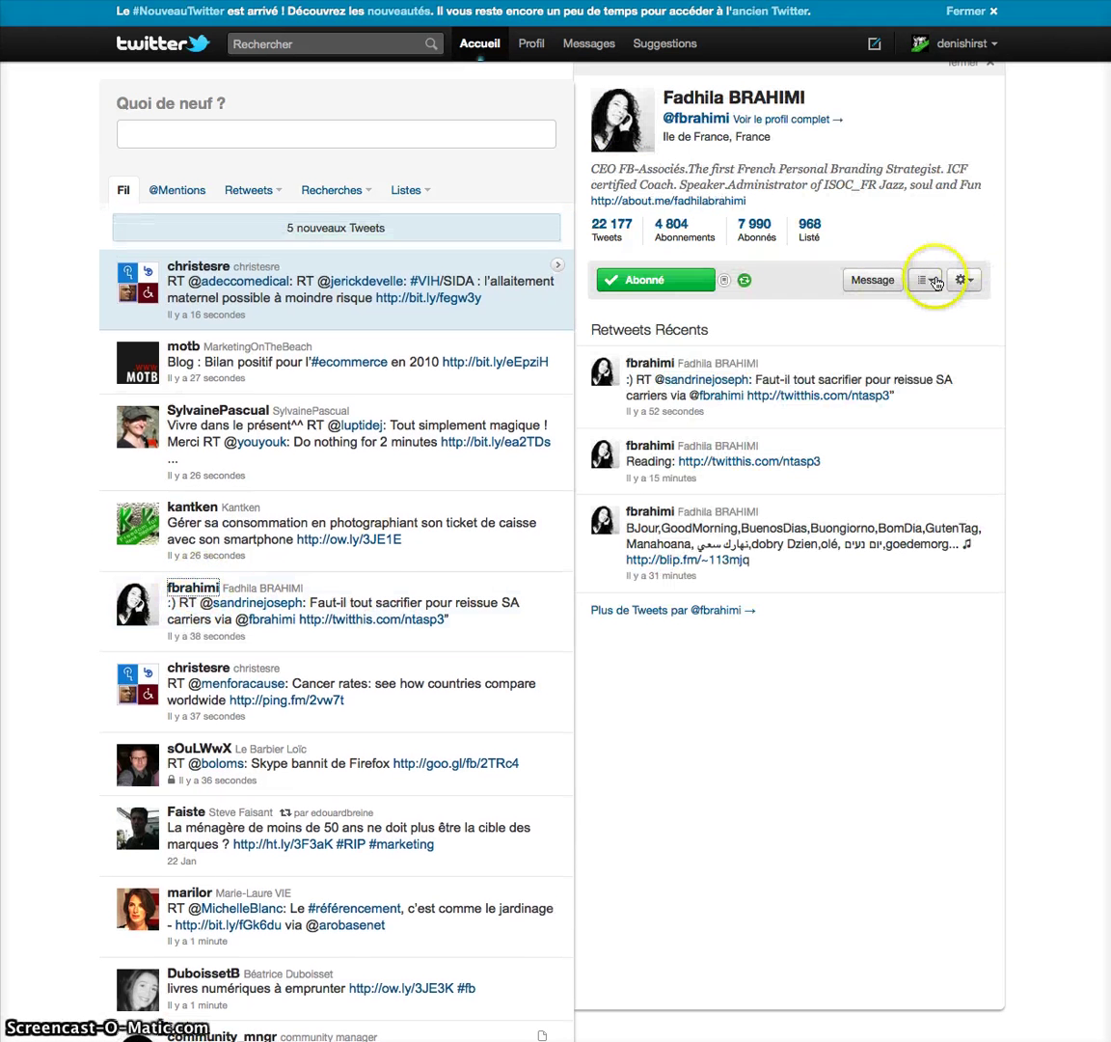
pyautogui.click(934, 282)
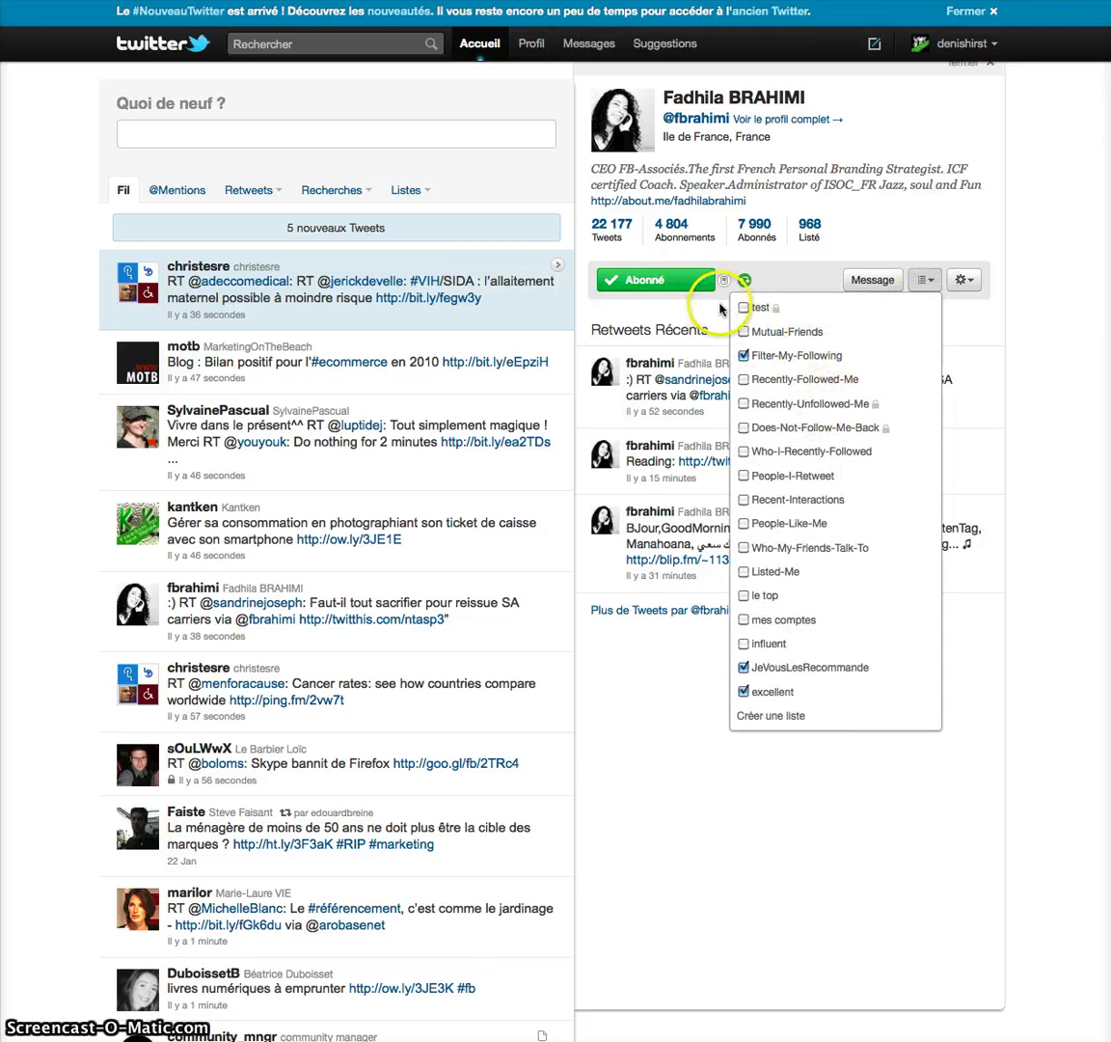
pyautogui.click(754, 307)
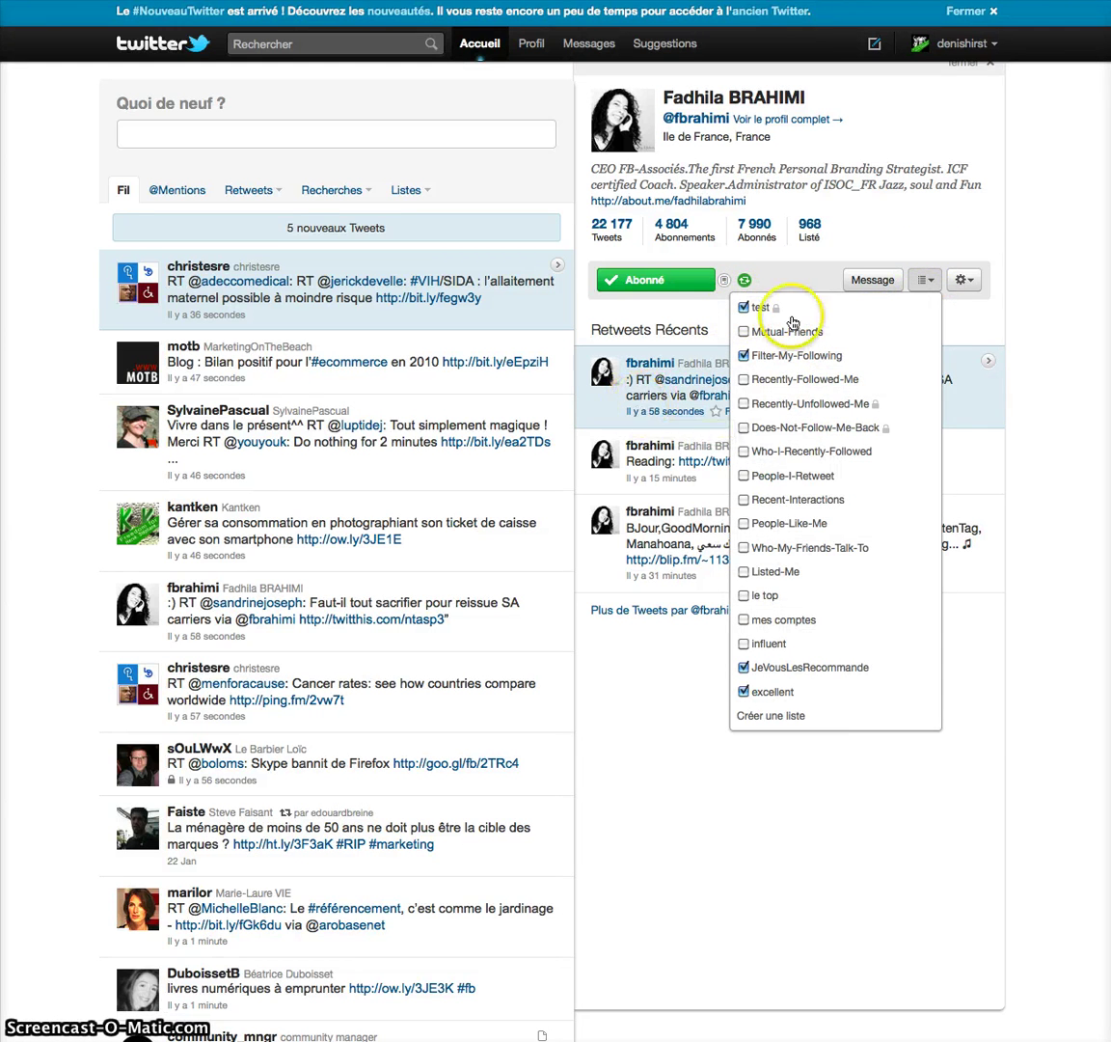
pyautogui.click(991, 243)
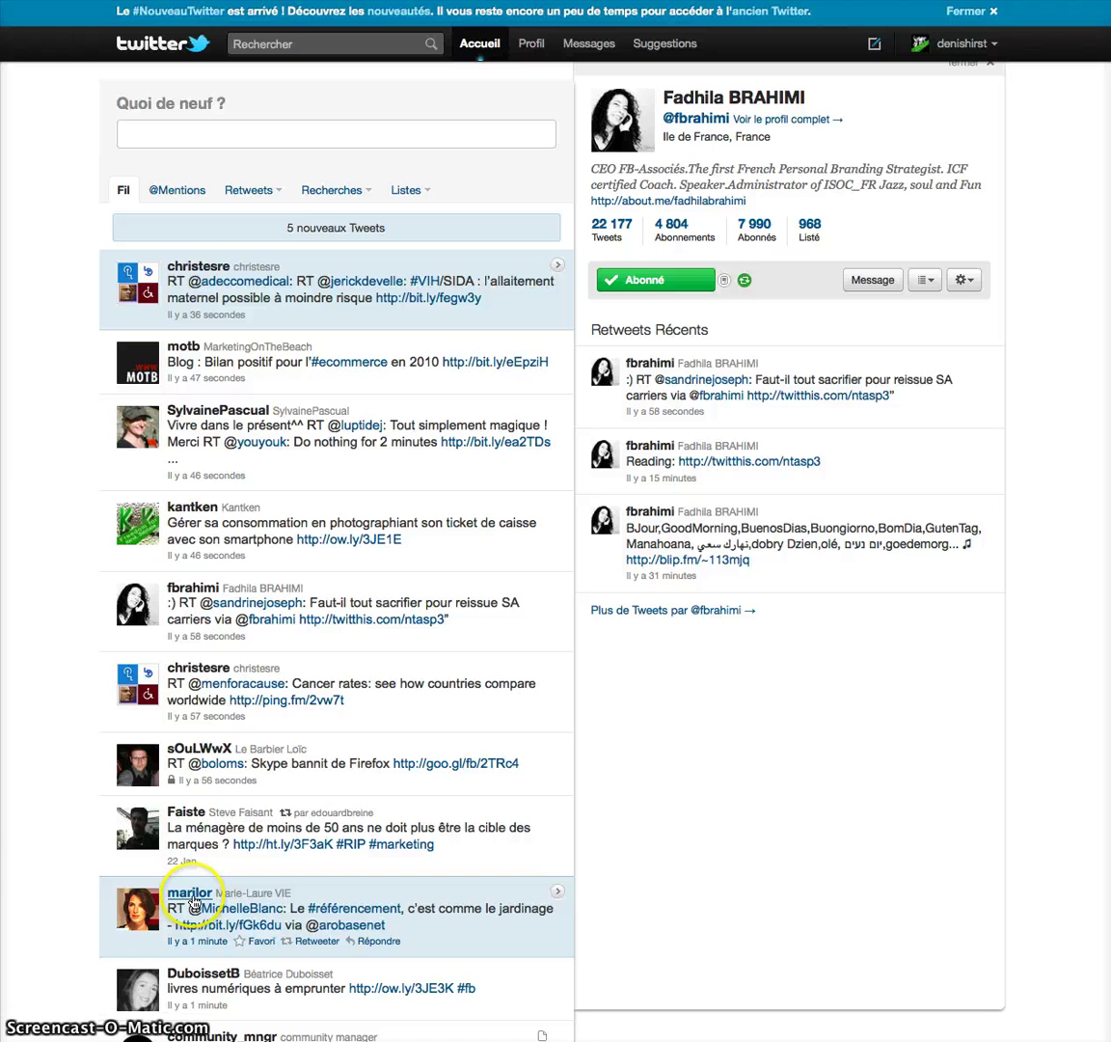
# - Add the author of the tweet comparing #référencement to gardening to the test list
pyautogui.click(189, 894)
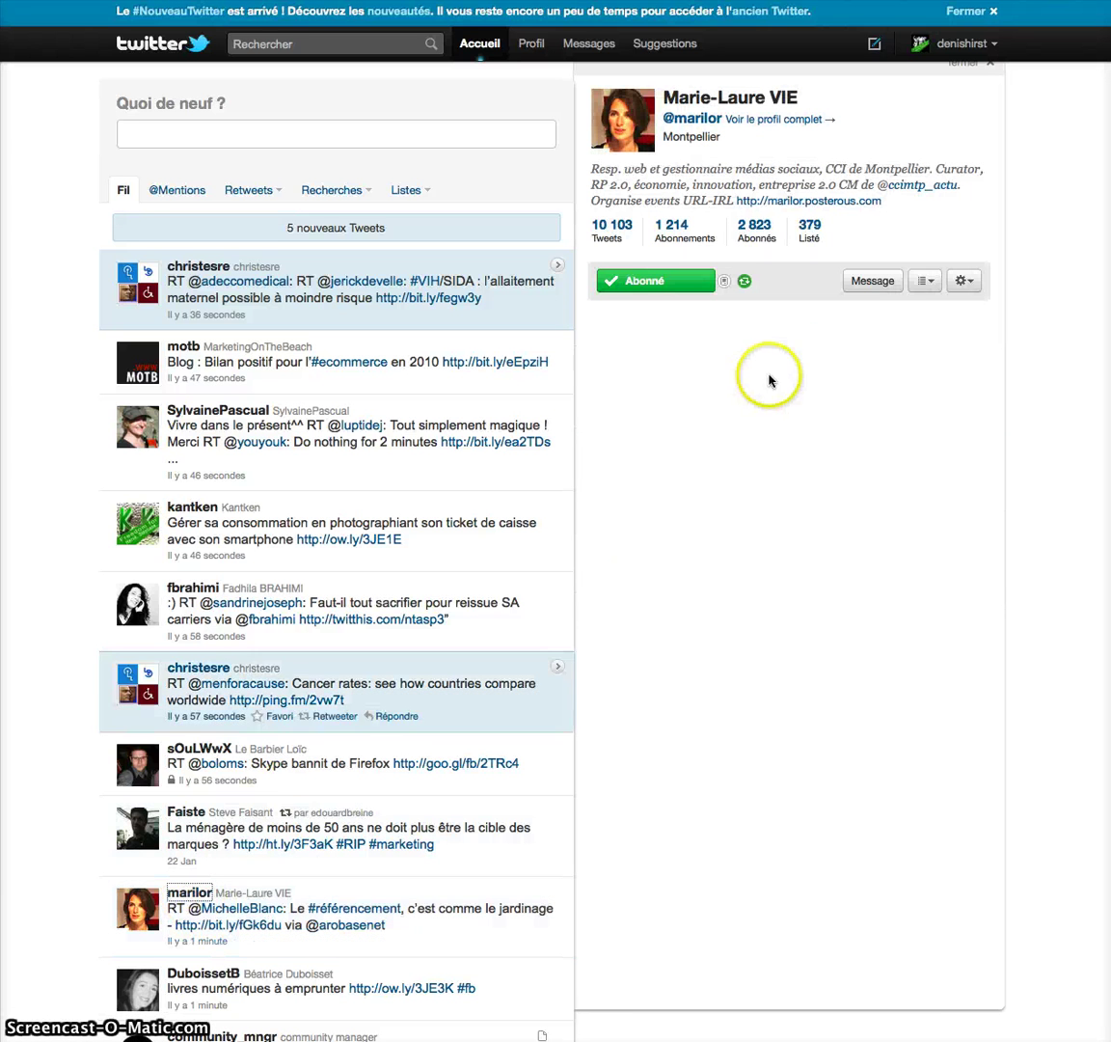
pyautogui.click(923, 282)
pyautogui.click(923, 287)
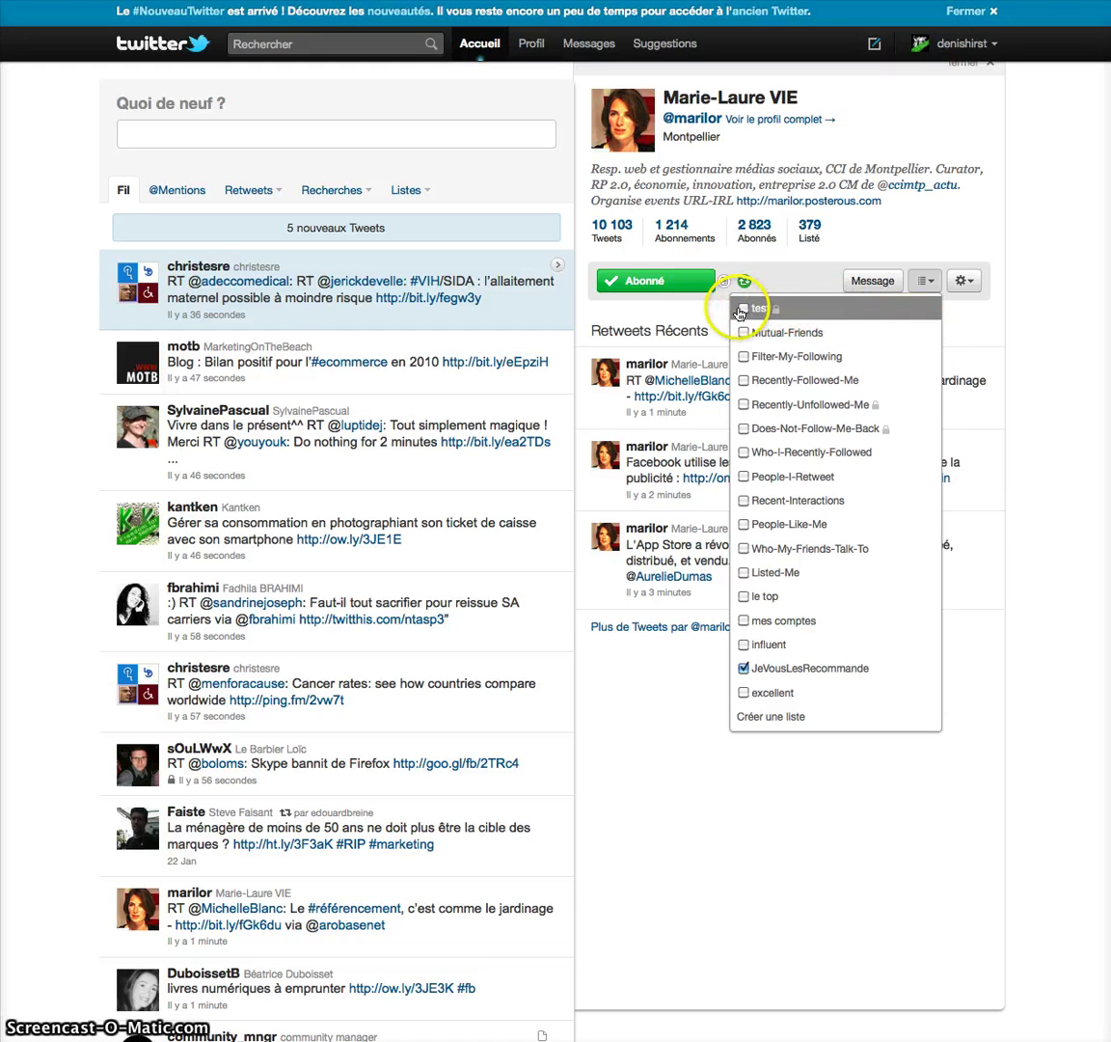
pyautogui.click(745, 308)
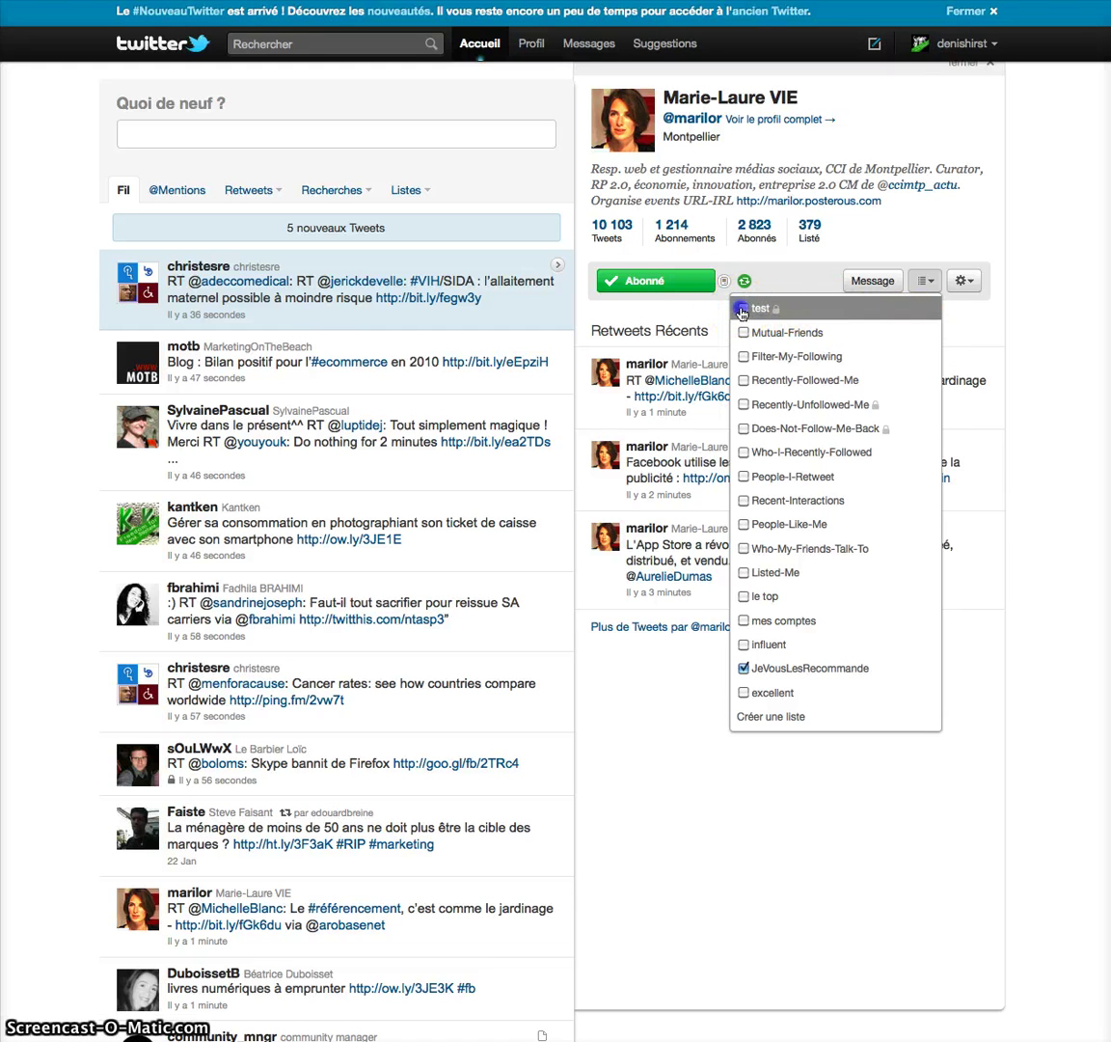
pyautogui.click(1015, 332)
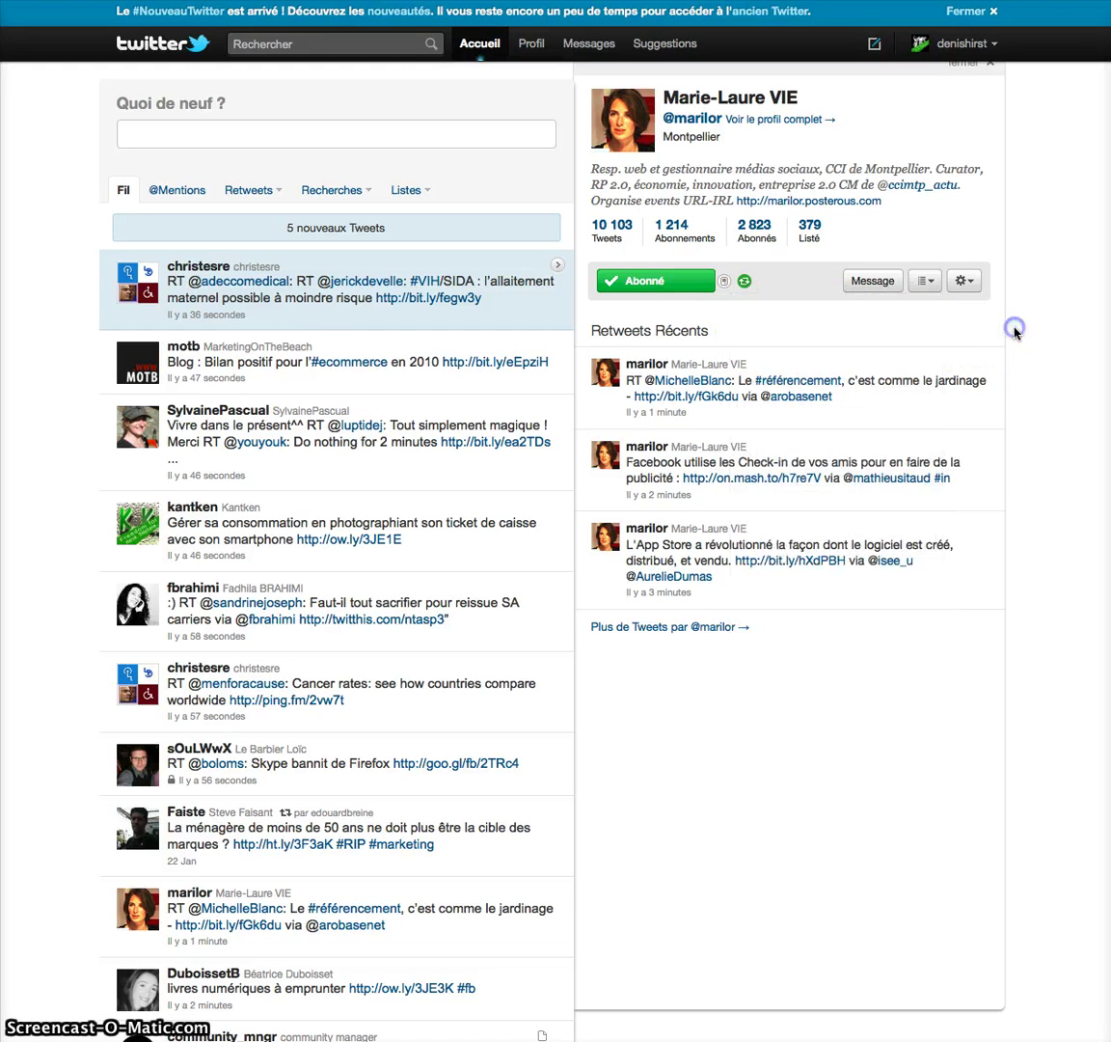
# - Open the test list from the full overview of own lists and look through its members' tweets
pyautogui.click(422, 191)
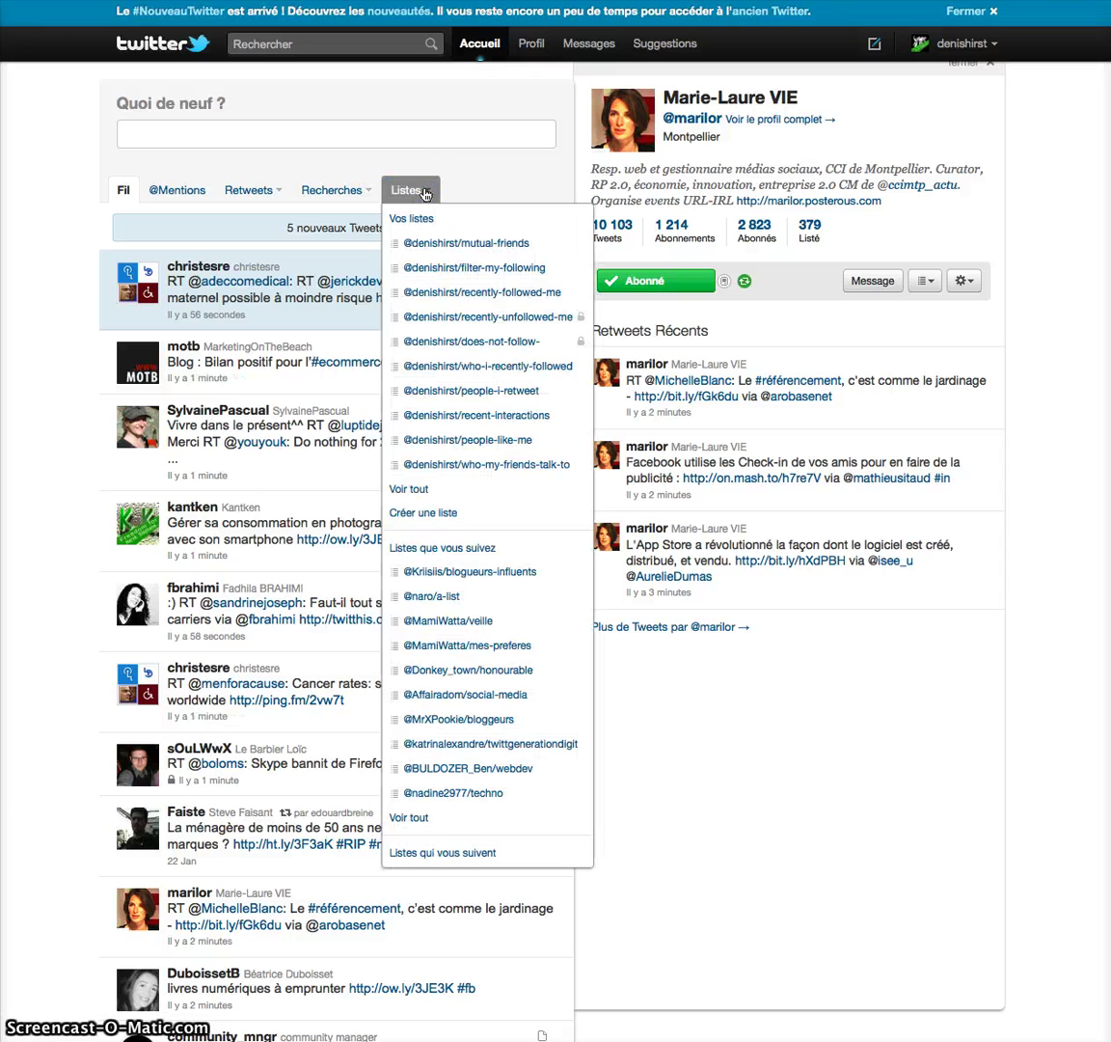
pyautogui.click(423, 491)
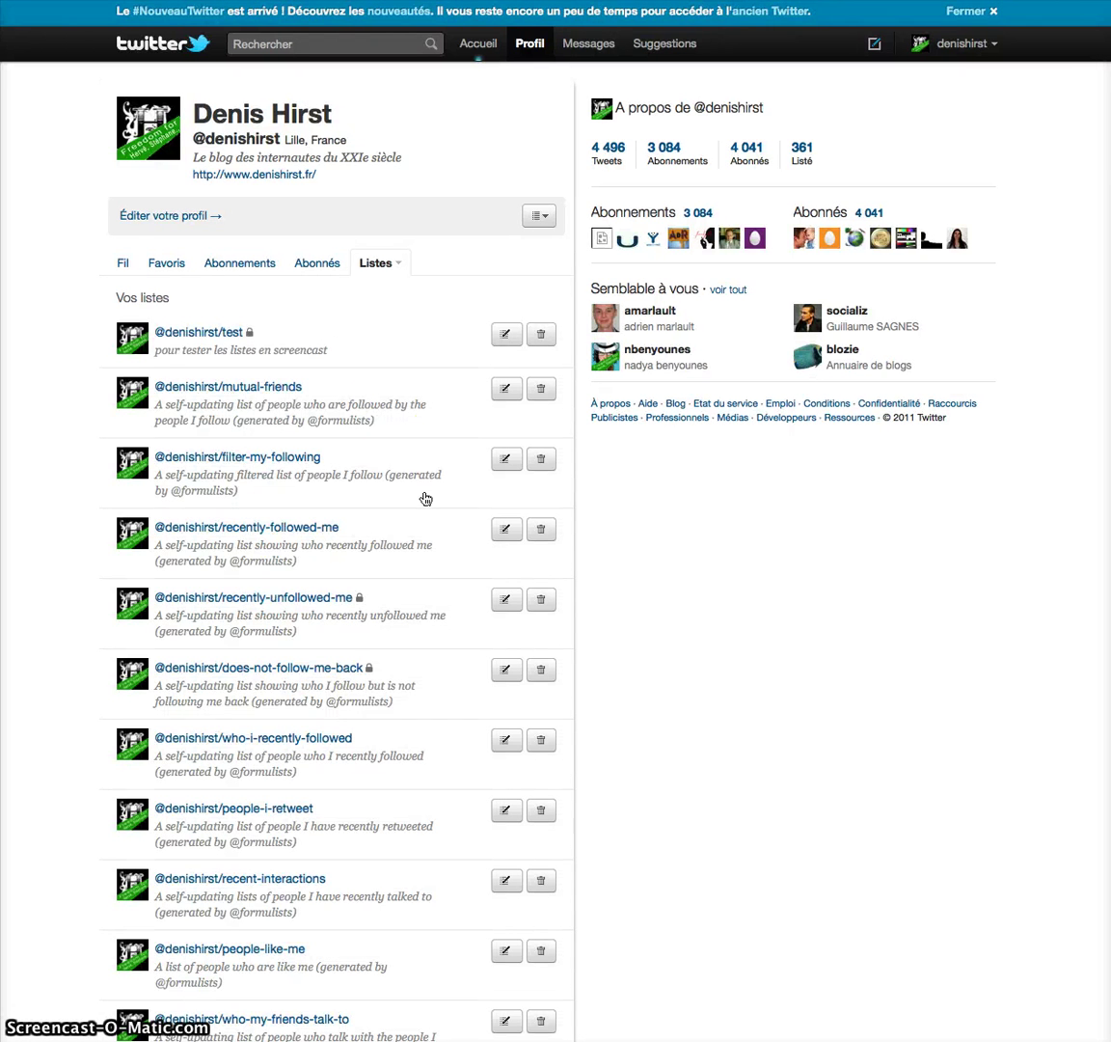
pyautogui.click(173, 332)
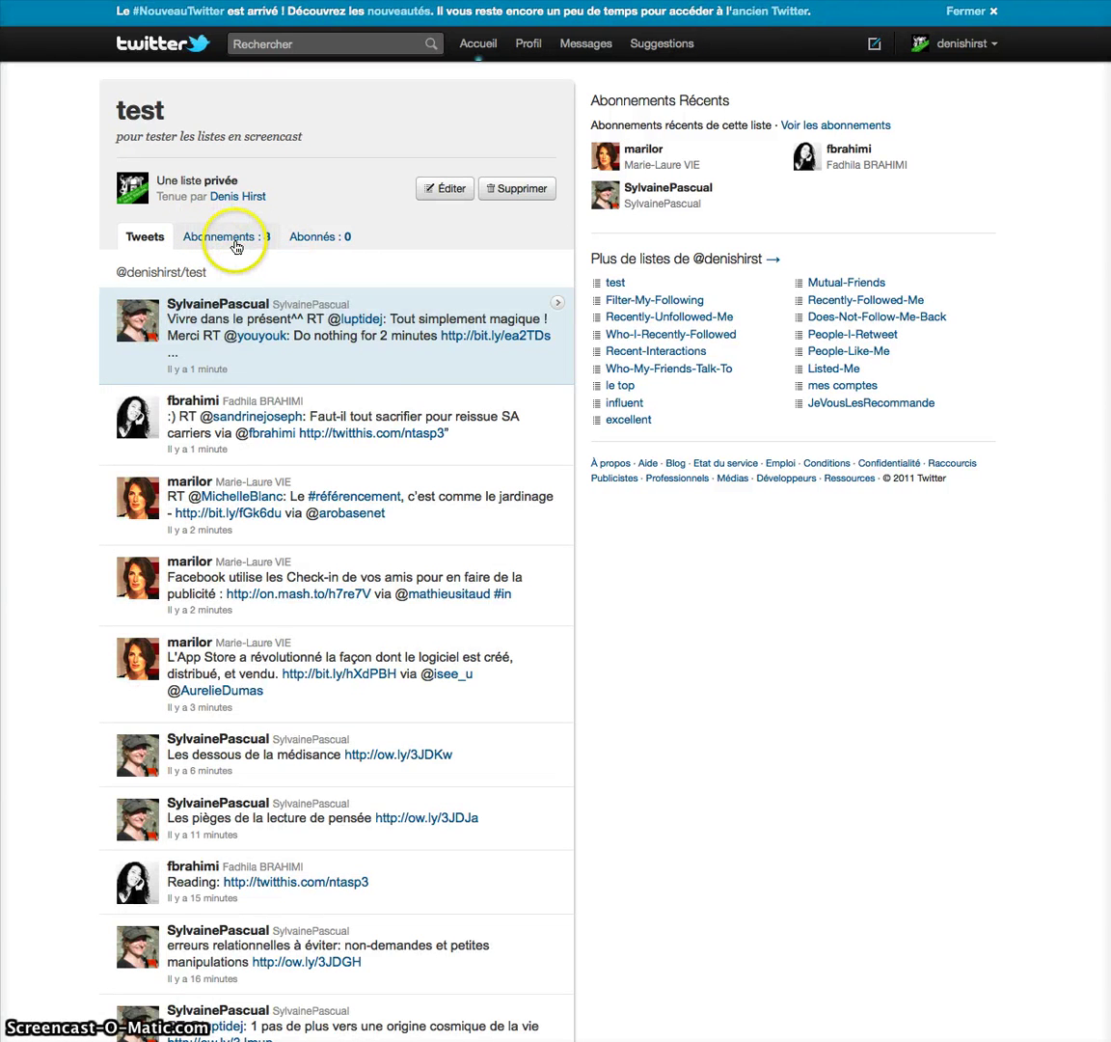
pyautogui.scroll(-10, 328, 294)
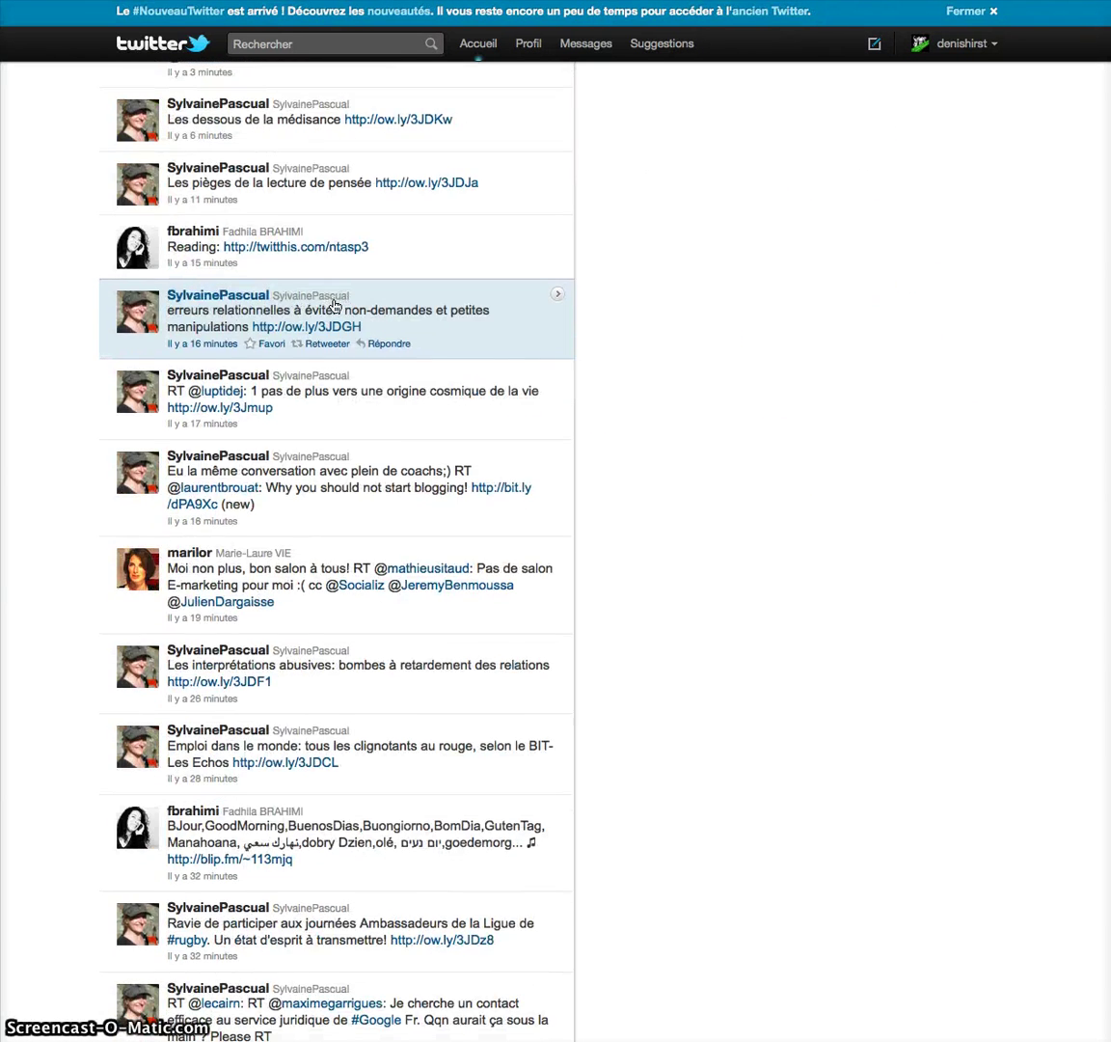
pyautogui.scroll(-6, 333, 306)
pyautogui.scroll(15, 333, 306)
pyautogui.scroll(-17, 332, 306)
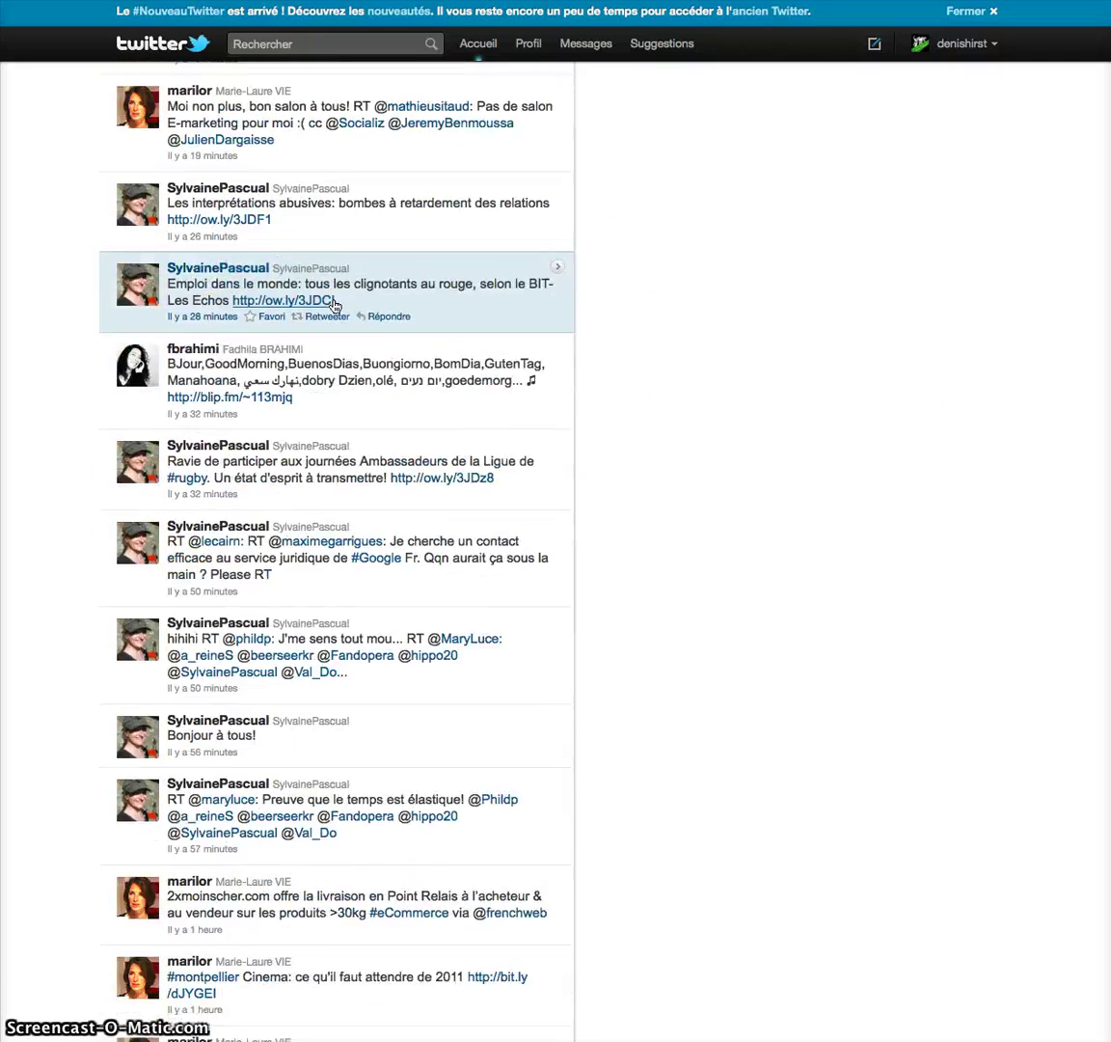
pyautogui.scroll(15, 333, 306)
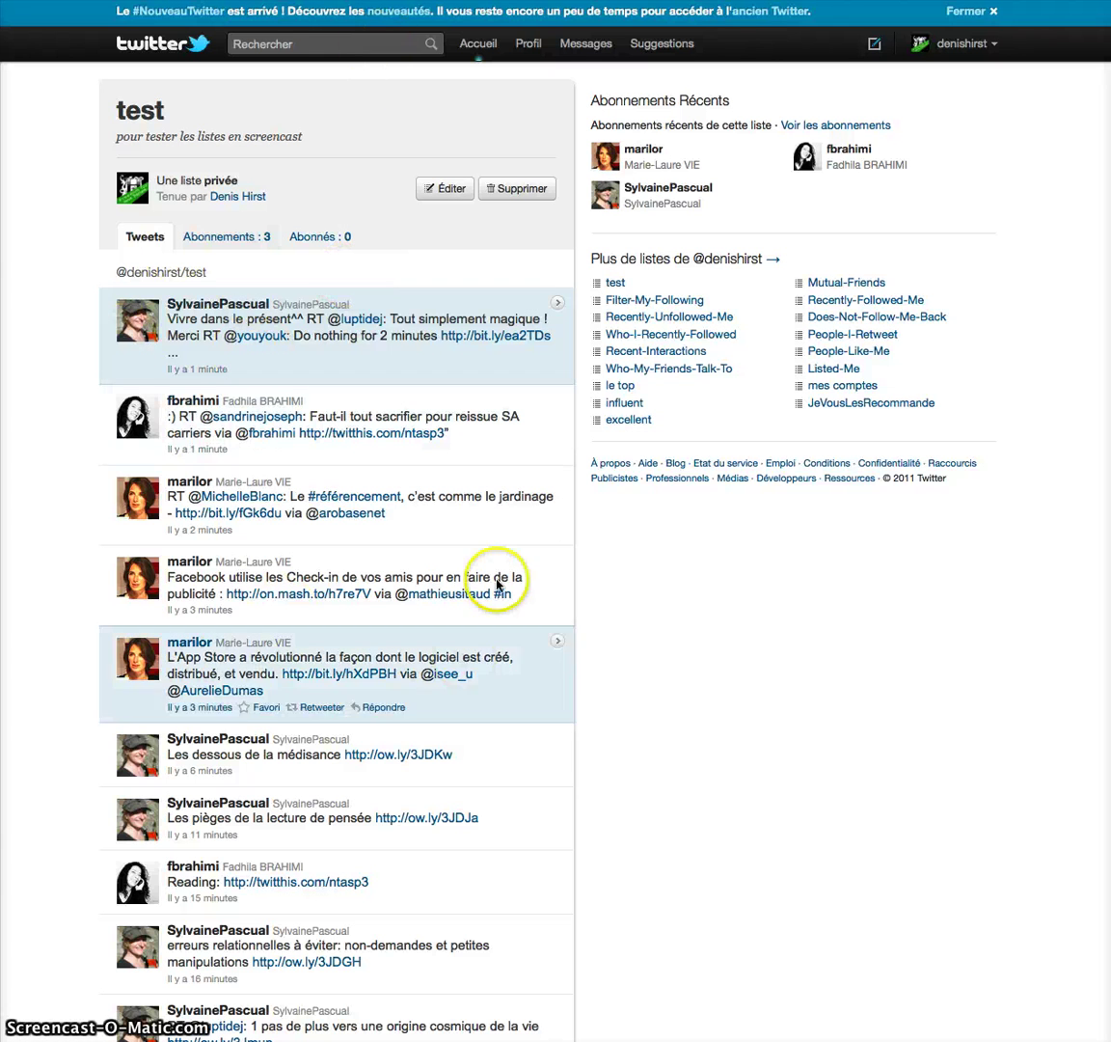
# - Search Twitter for "pizza" and look through the resulting tweets
pyautogui.click(439, 44)
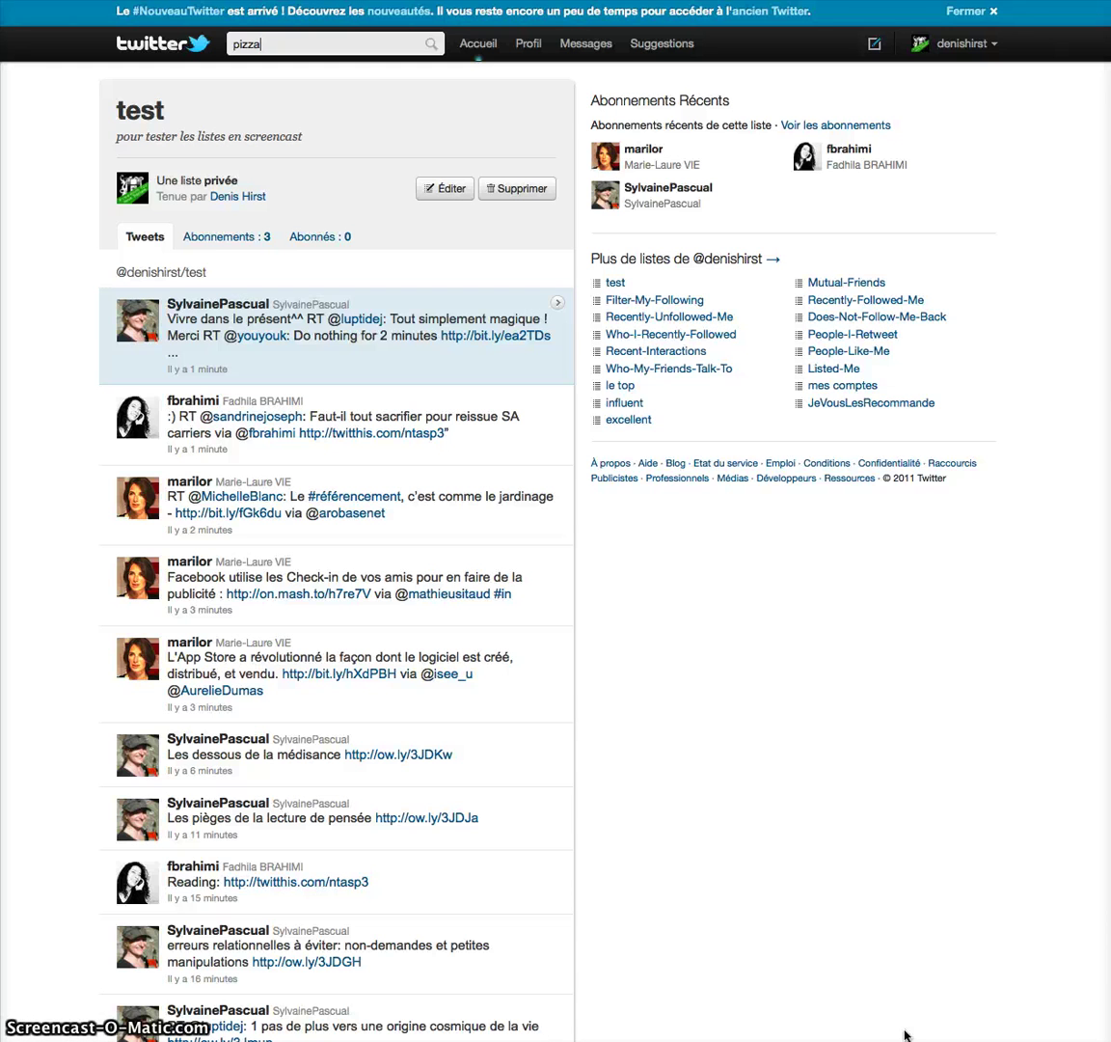
pyautogui.press('Return')
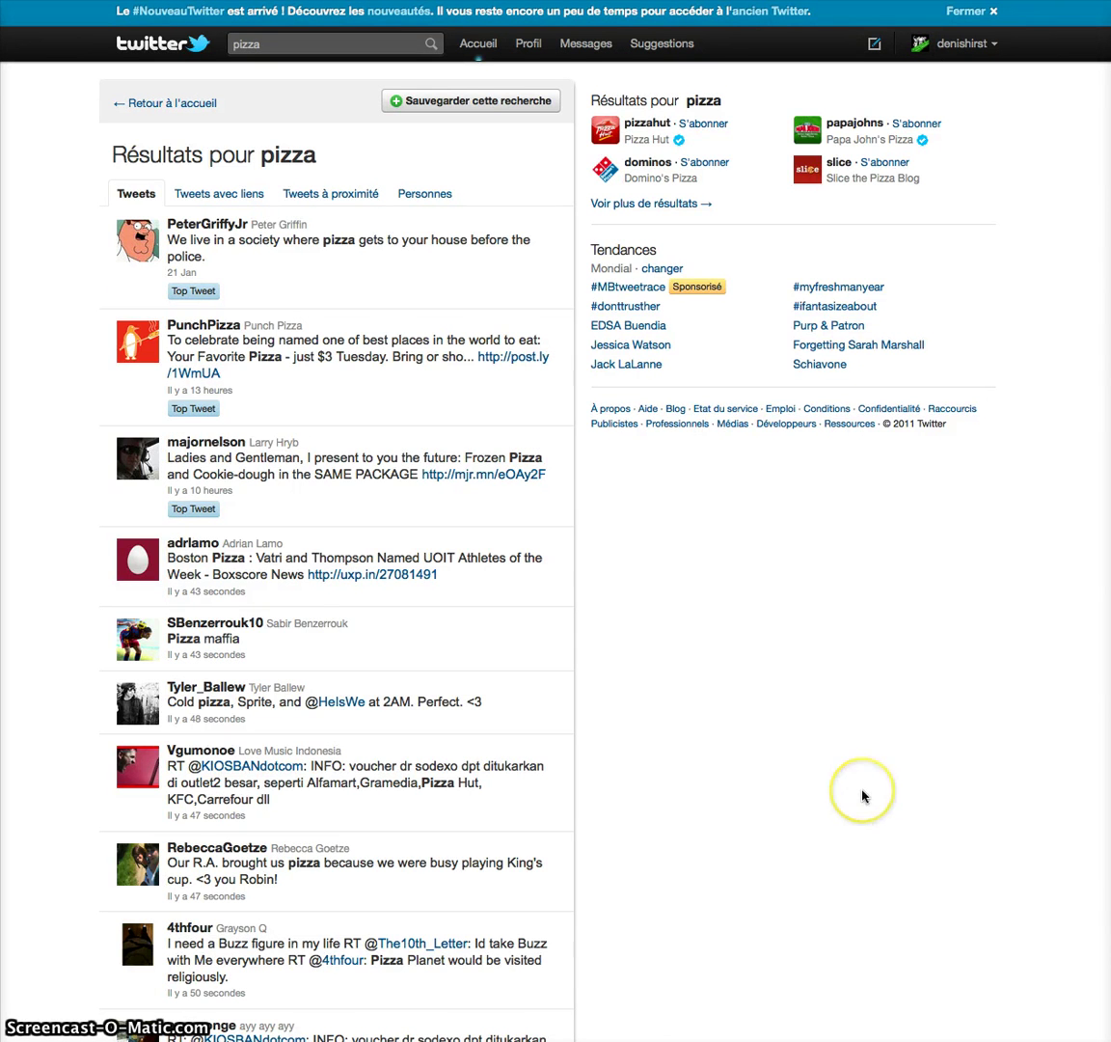
pyautogui.scroll(-10, 864, 794)
pyautogui.scroll(-6, 864, 796)
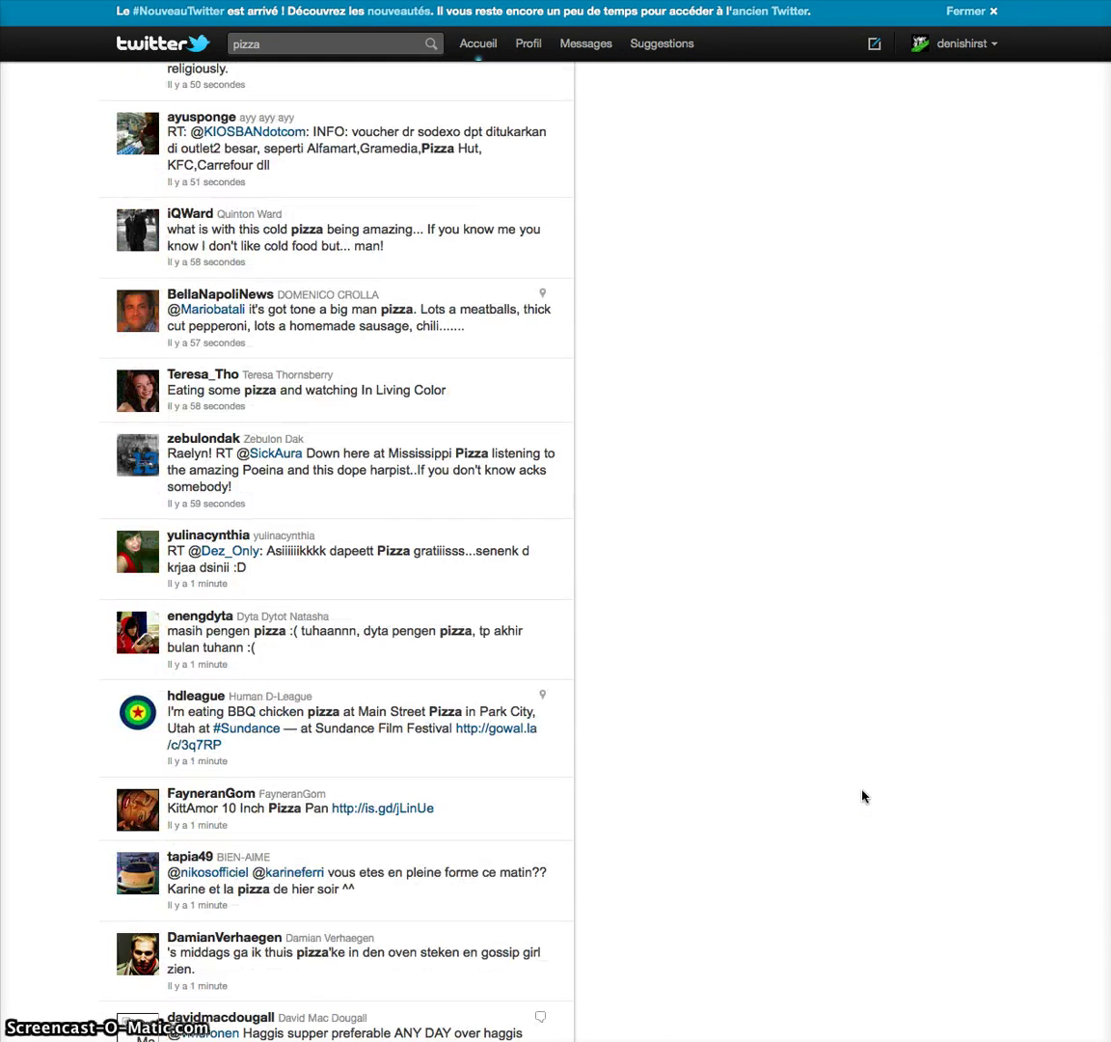
pyautogui.click(837, 755)
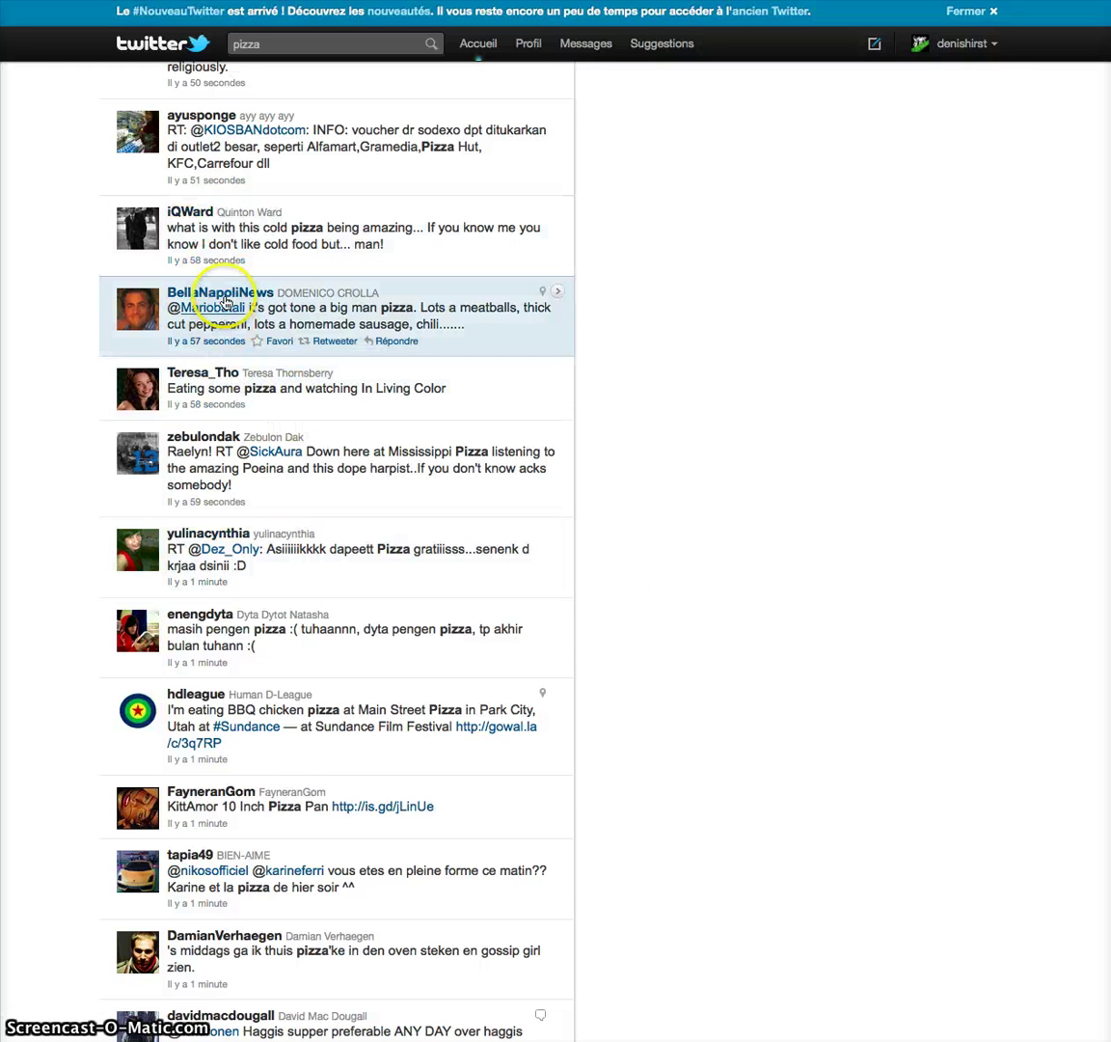
# - Add the BellaNapoliNews account from the search results to the test list without subscribing to it
pyautogui.click(223, 297)
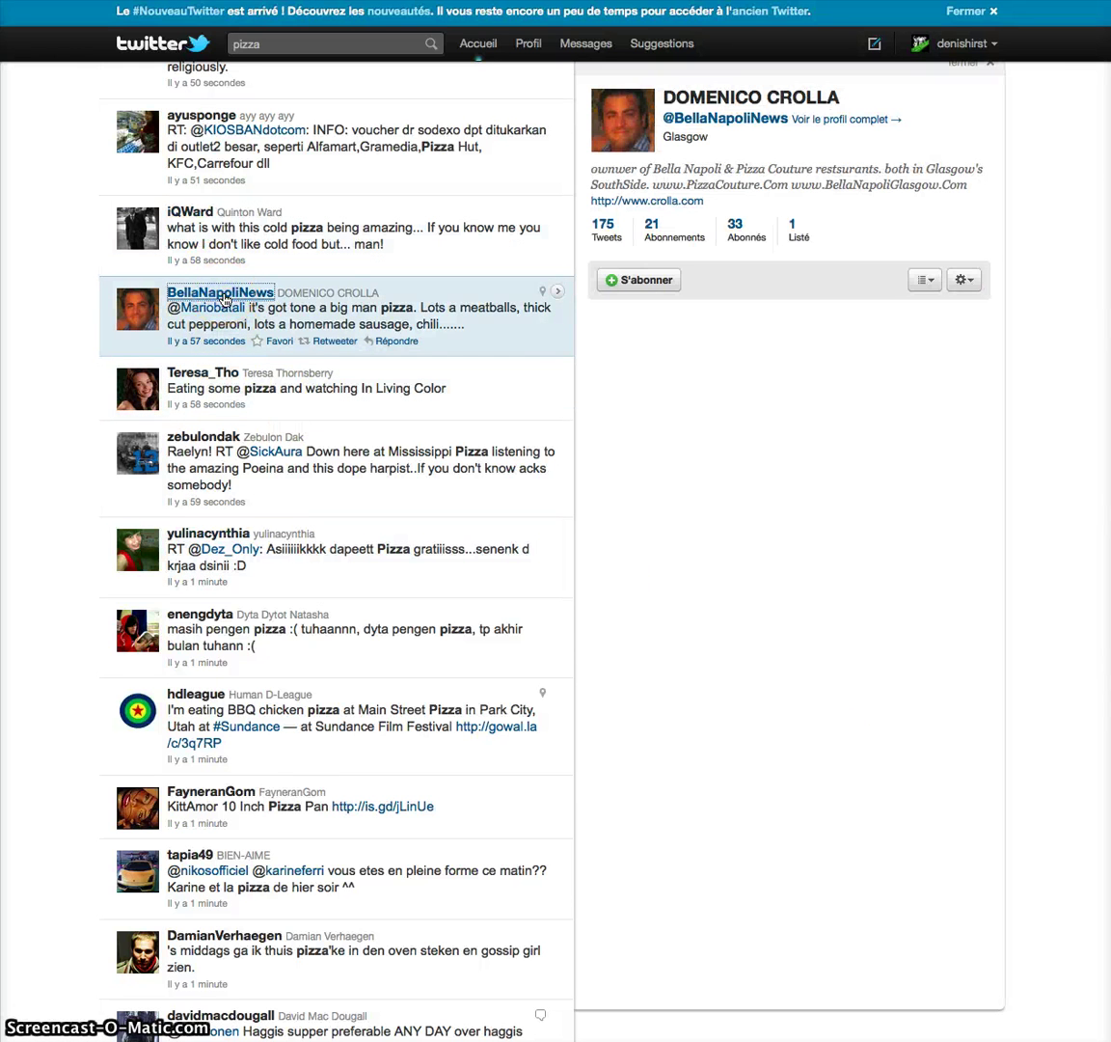
pyautogui.click(931, 282)
pyautogui.click(744, 307)
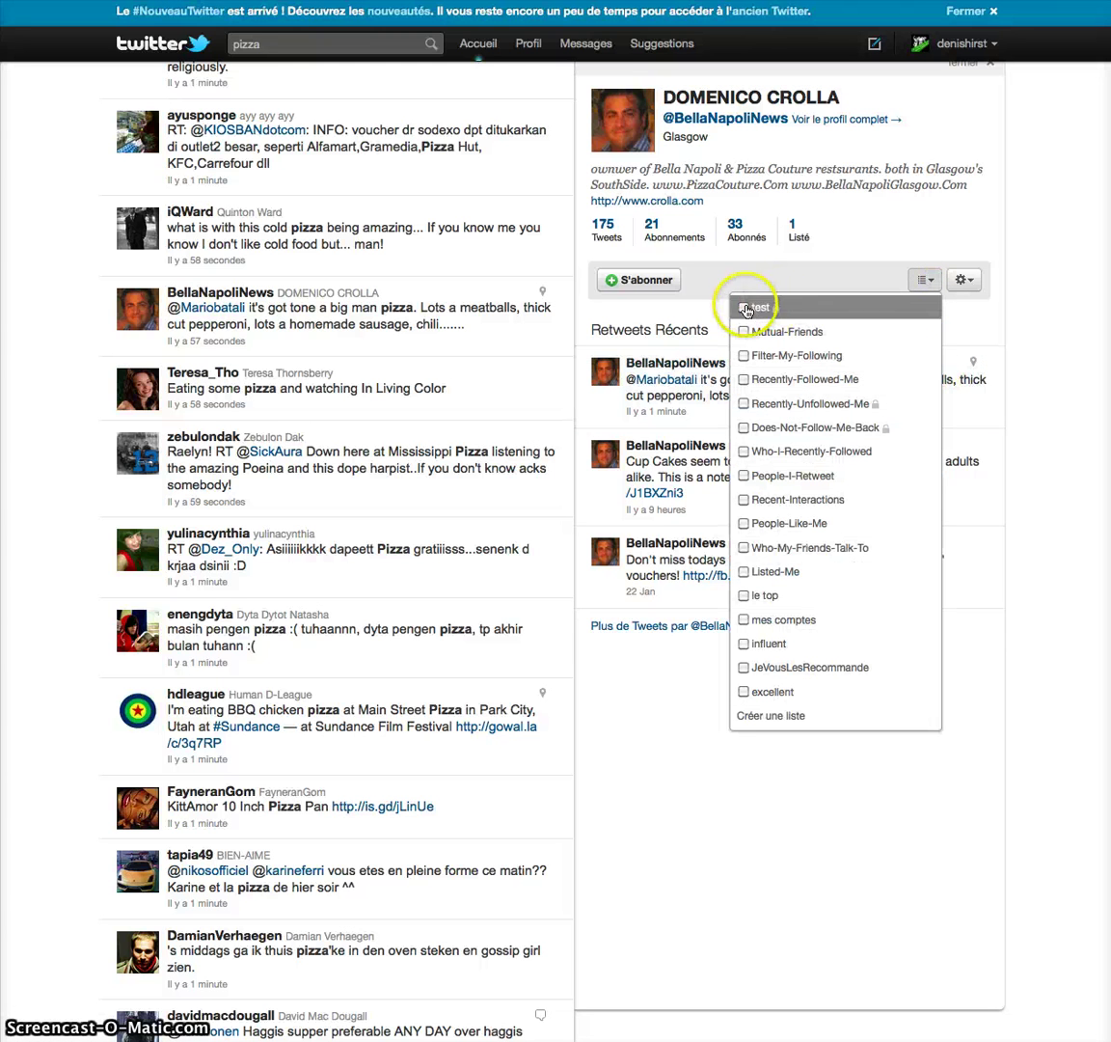
# - Add the author of the tweet "Eating some pizza and watching In Living Color" to the test list
pyautogui.click(1041, 419)
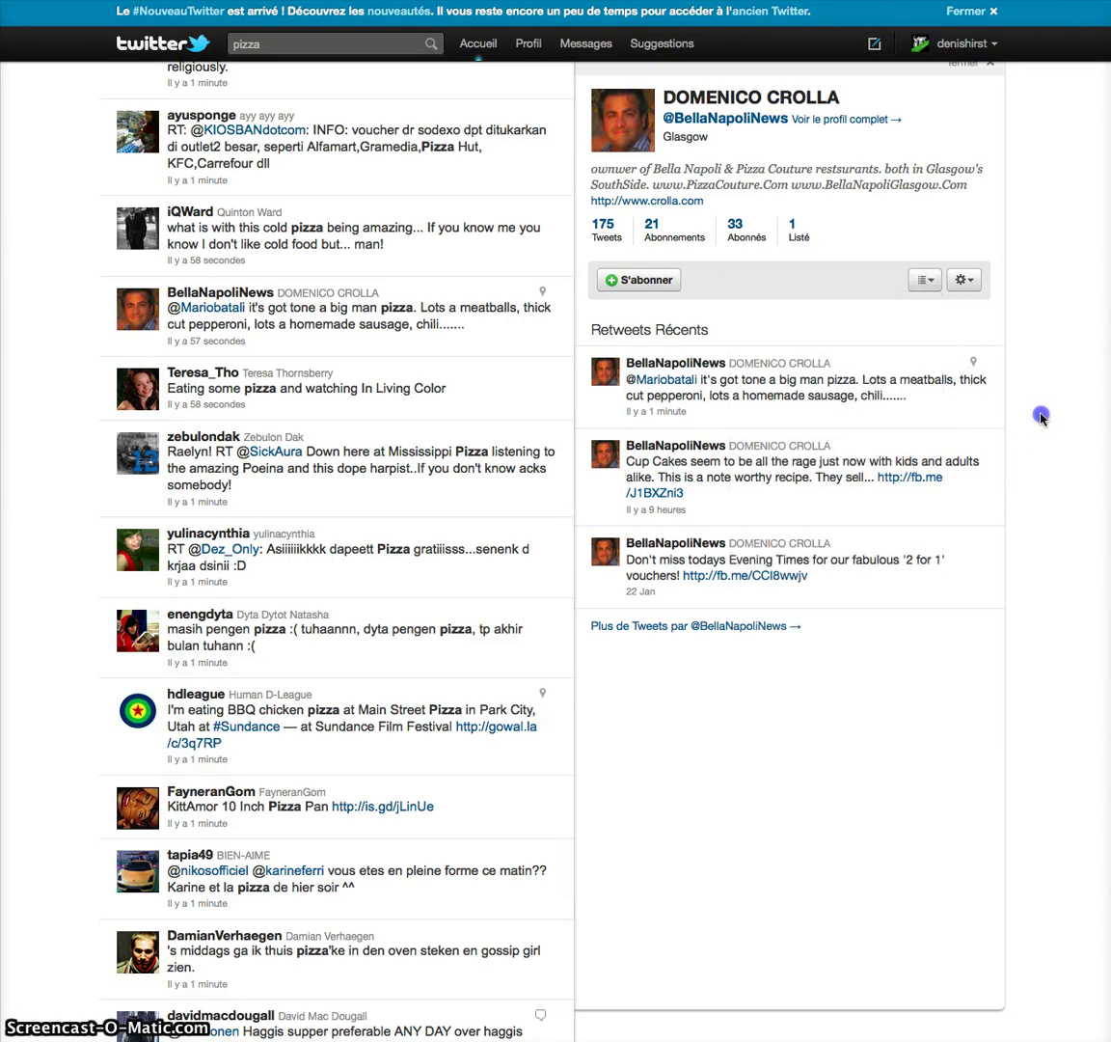
pyautogui.click(206, 378)
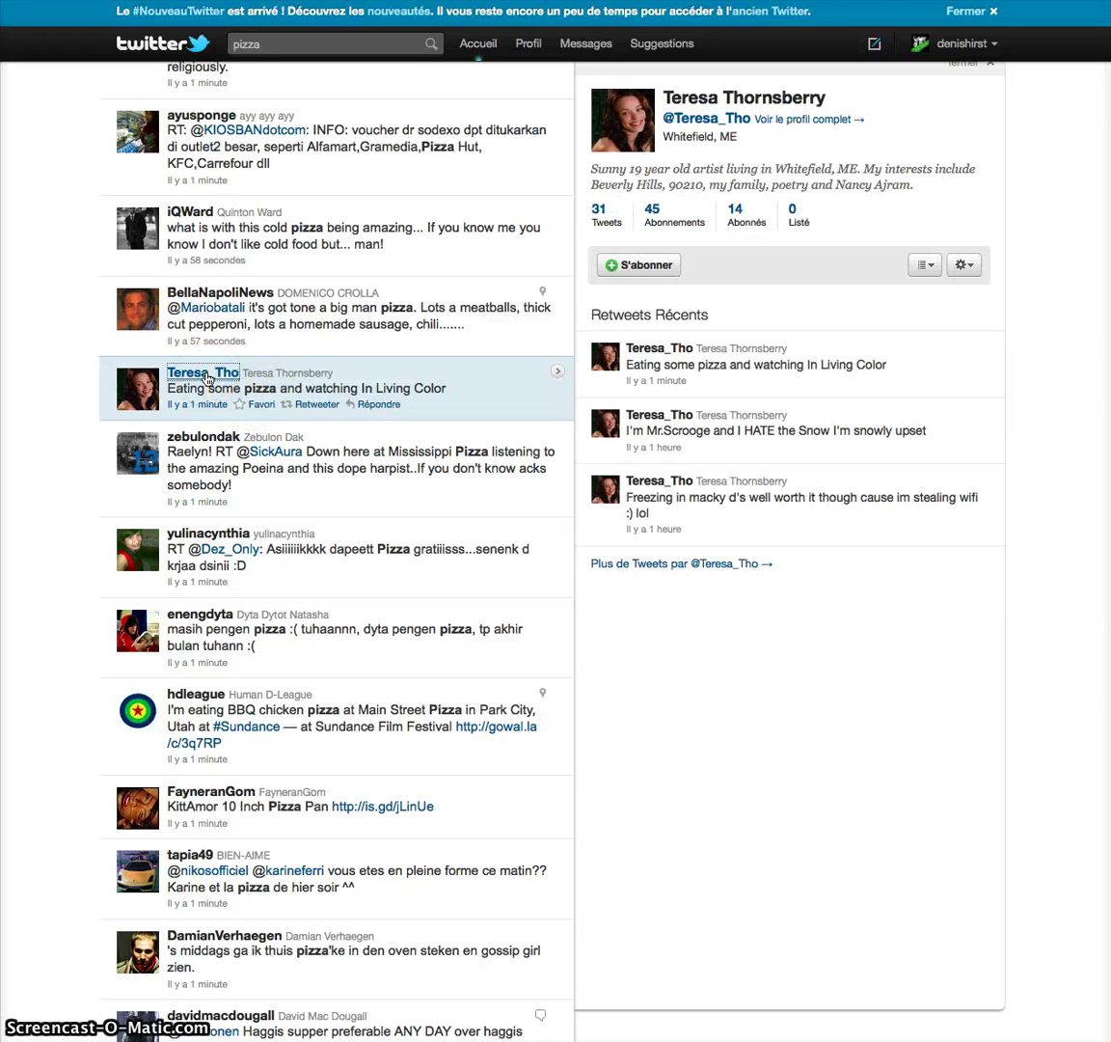
pyautogui.click(923, 266)
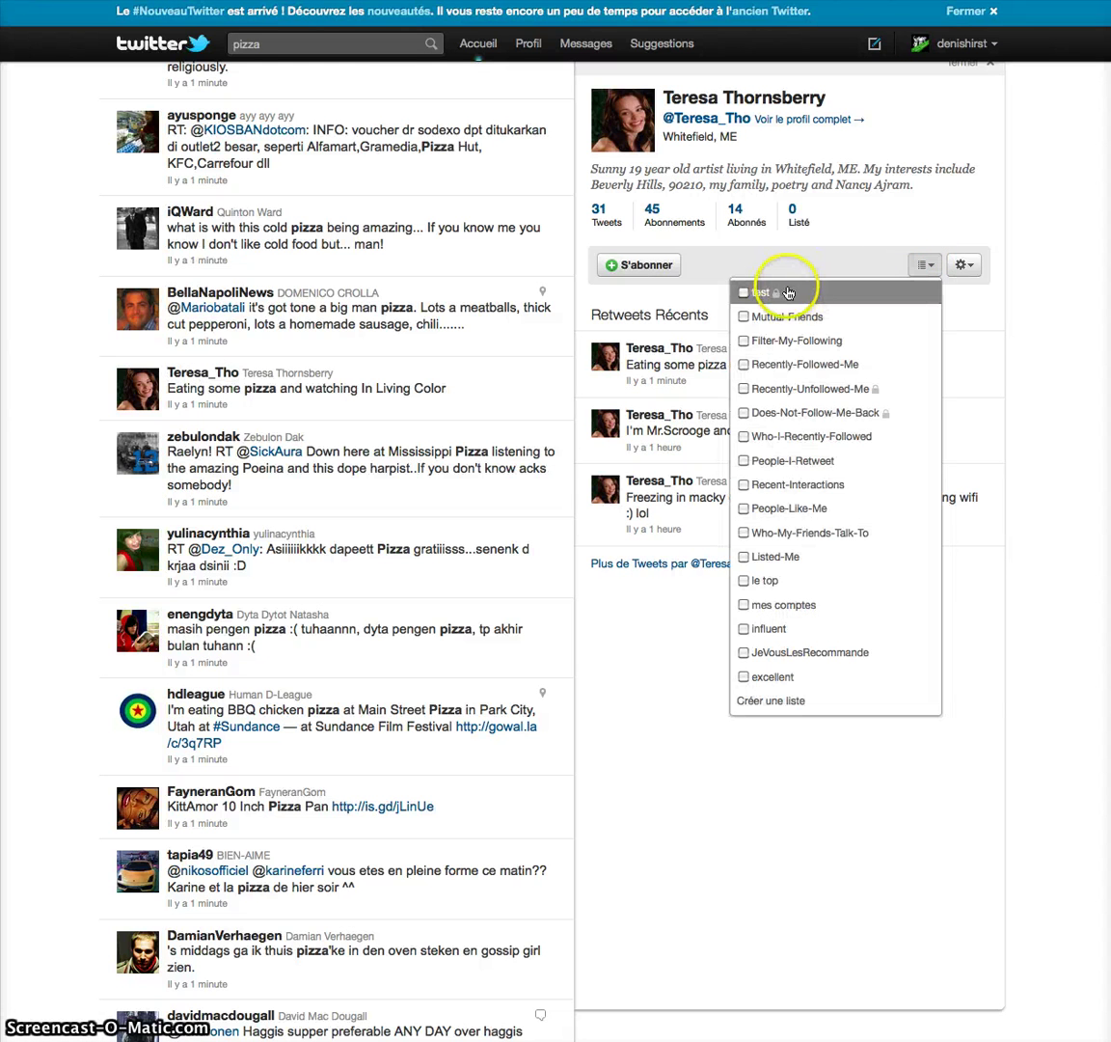
pyautogui.click(764, 295)
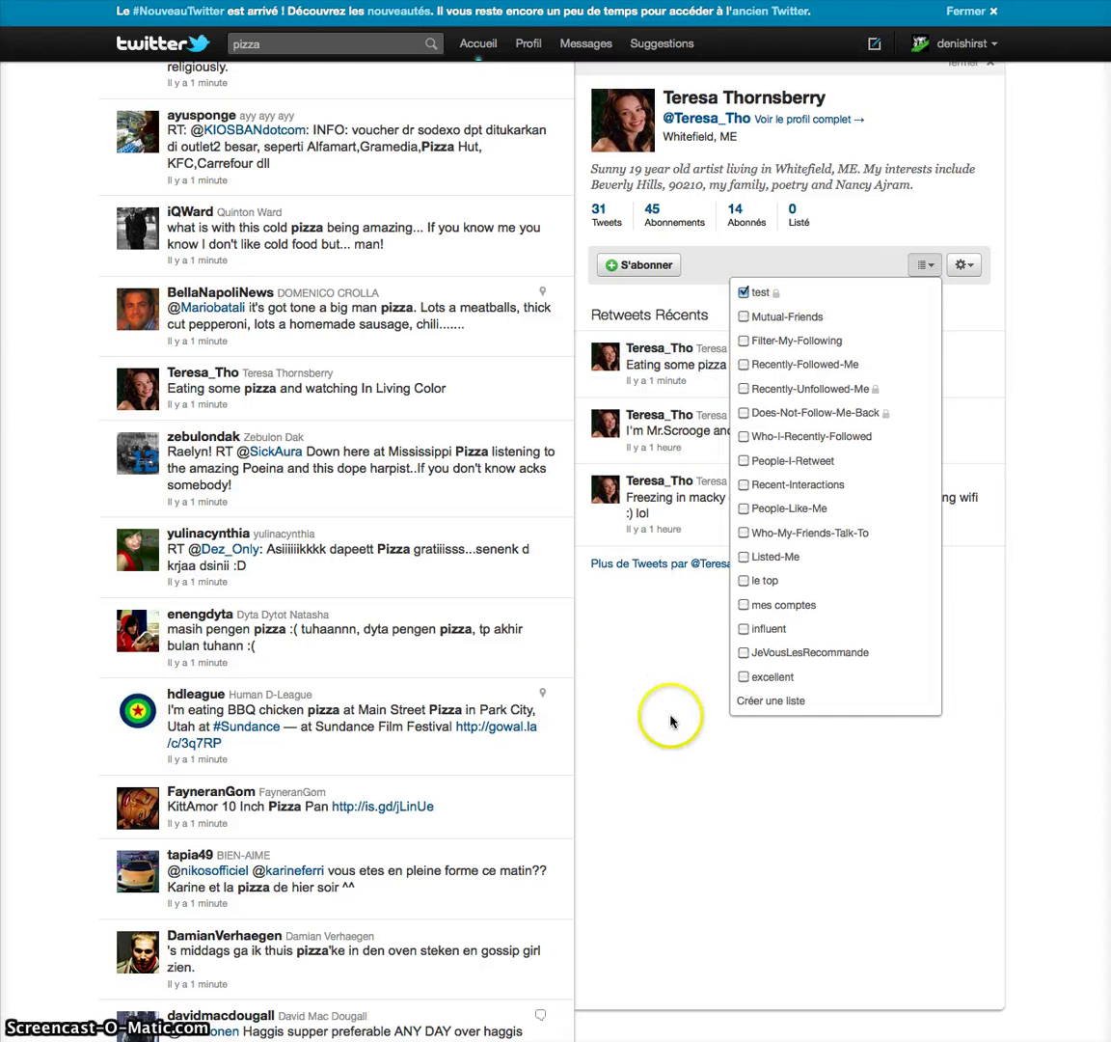
pyautogui.click(809, 783)
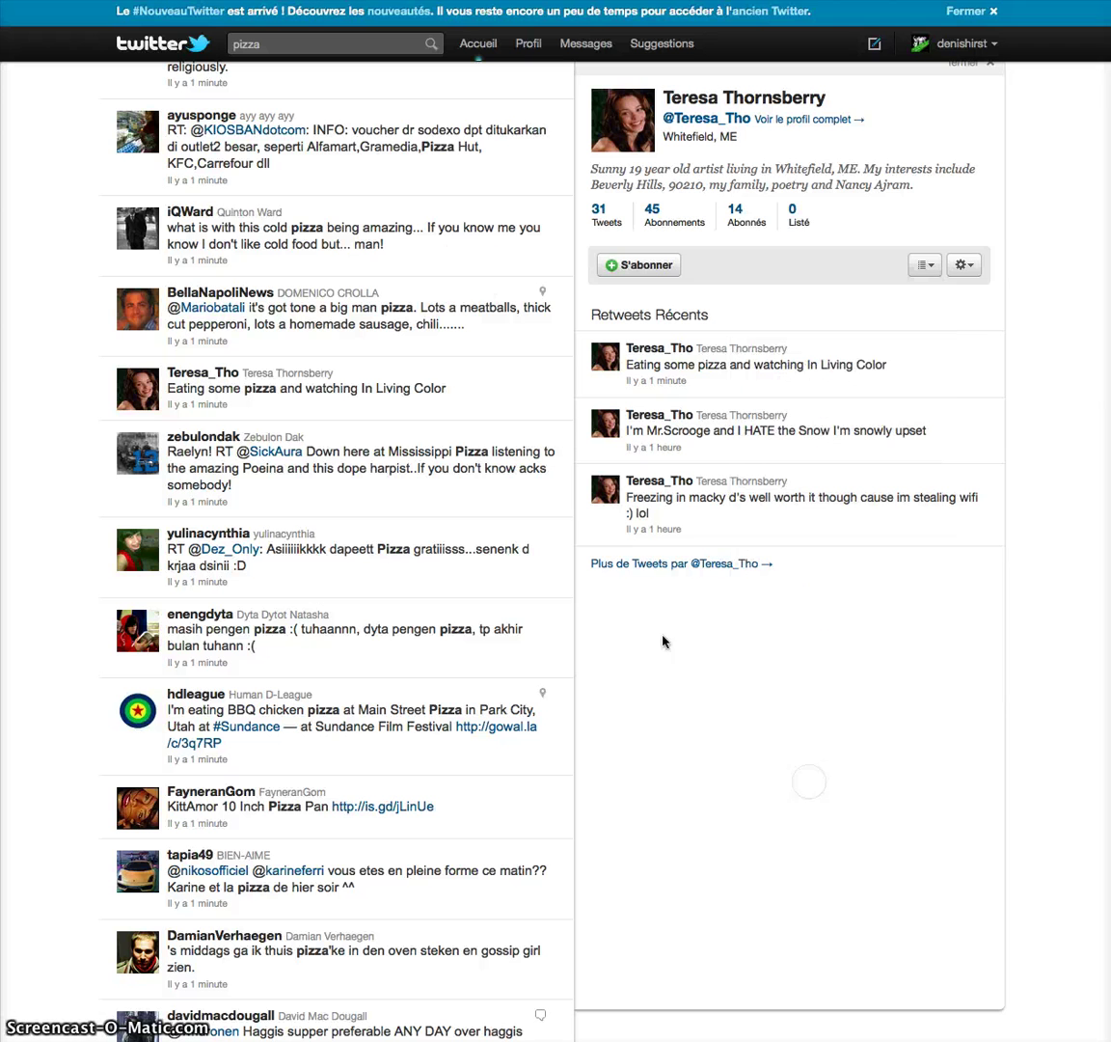
# - Return to the home timeline and open the test list from the full overview of own lists
pyautogui.click(480, 45)
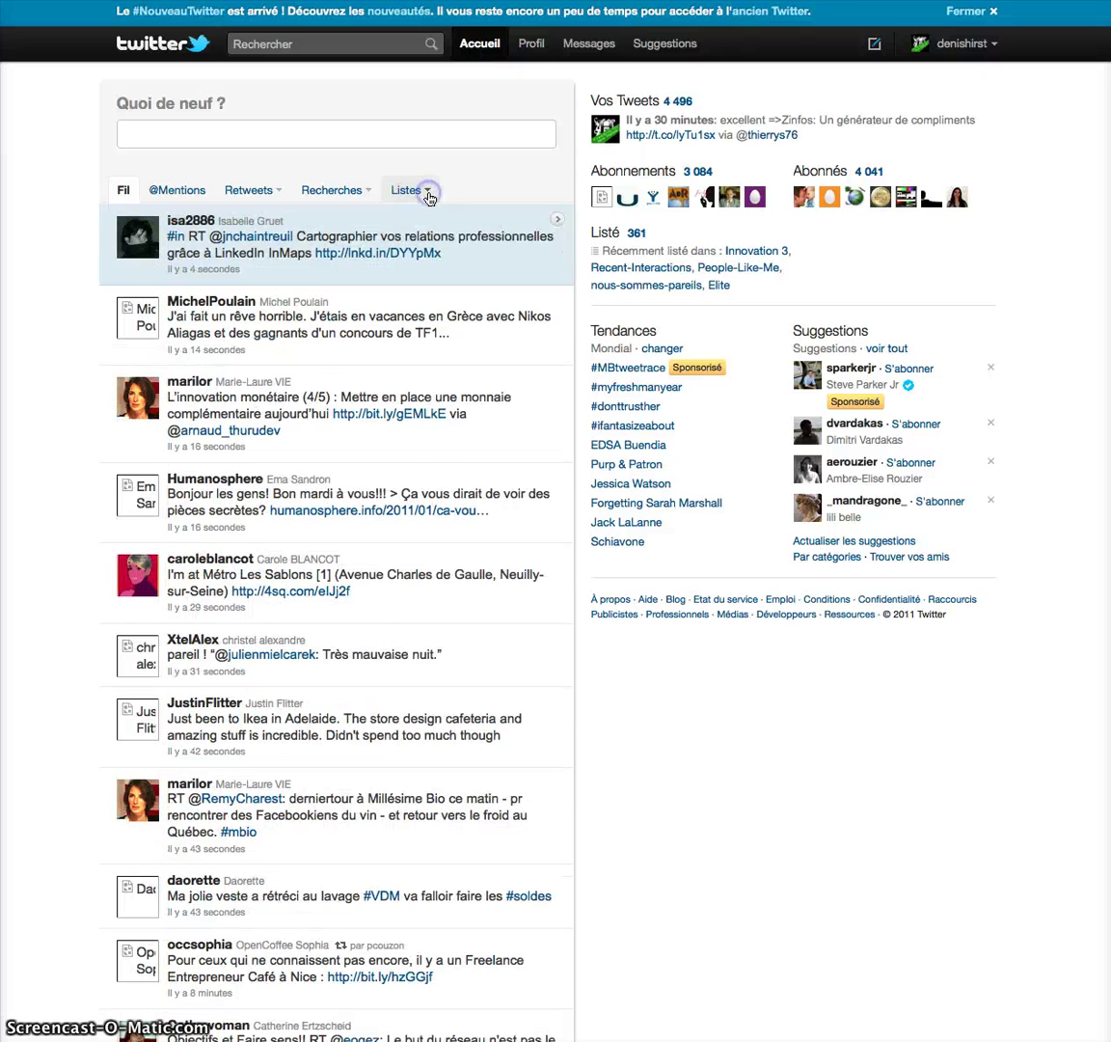
pyautogui.click(431, 196)
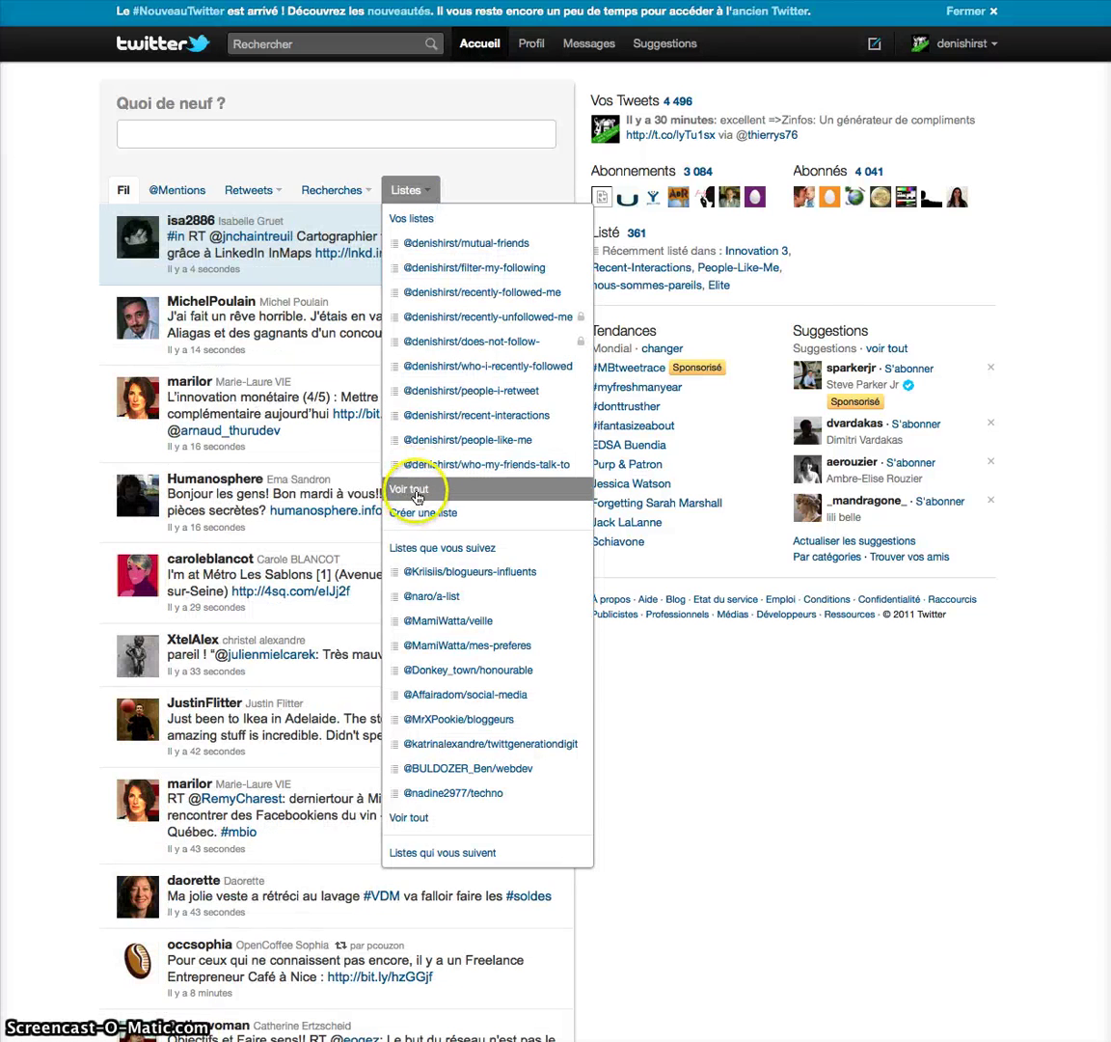
pyautogui.click(411, 492)
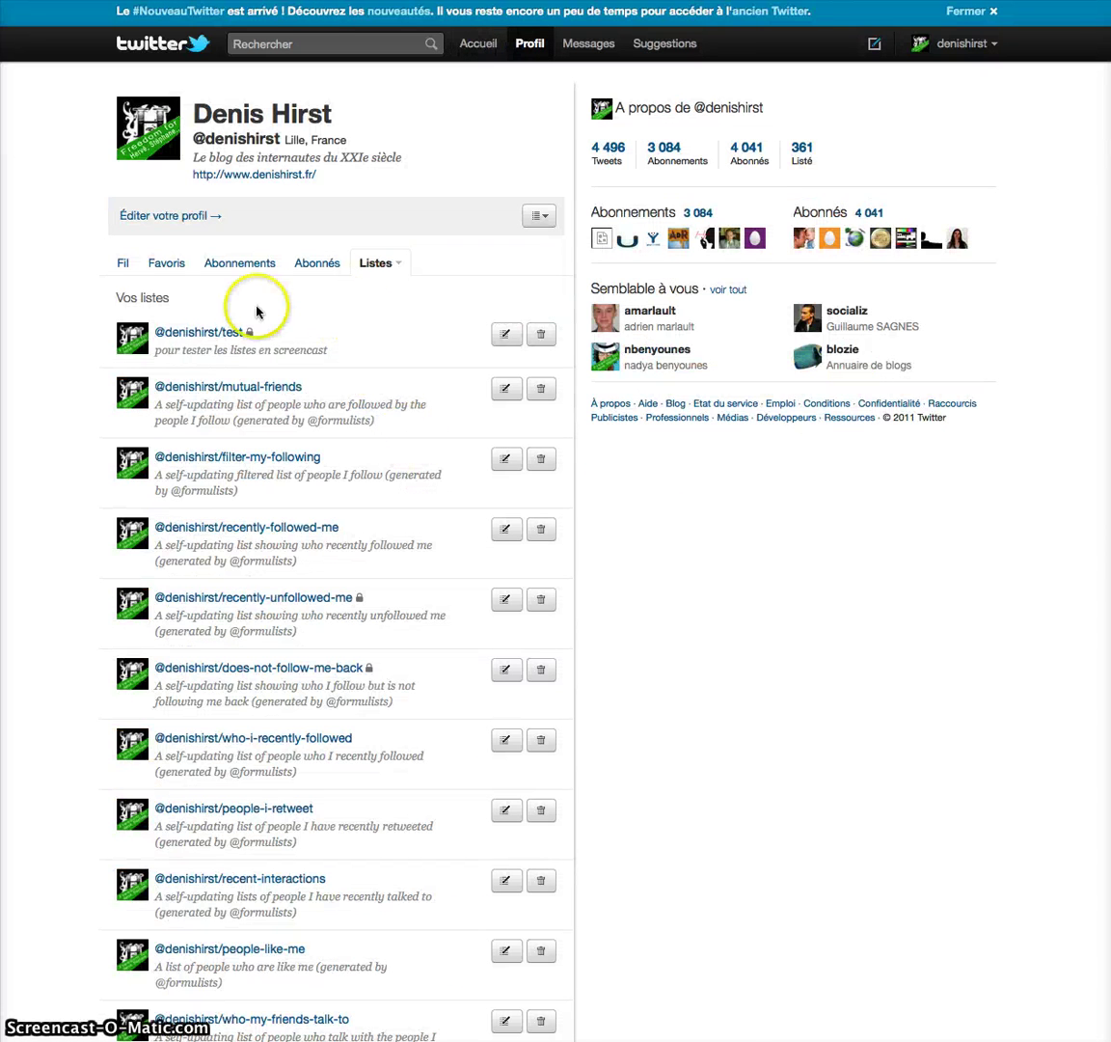
pyautogui.click(183, 332)
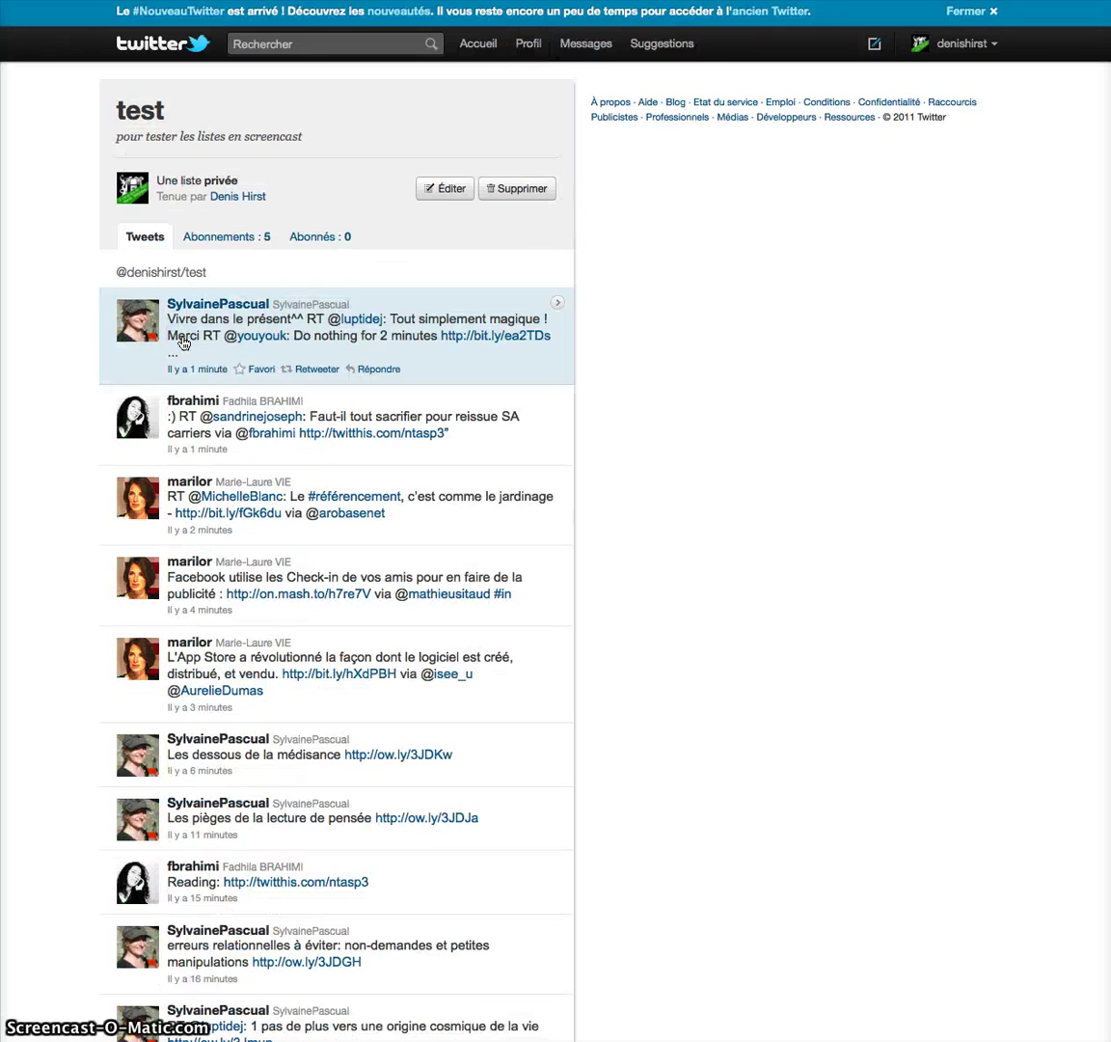
pyautogui.click(691, 553)
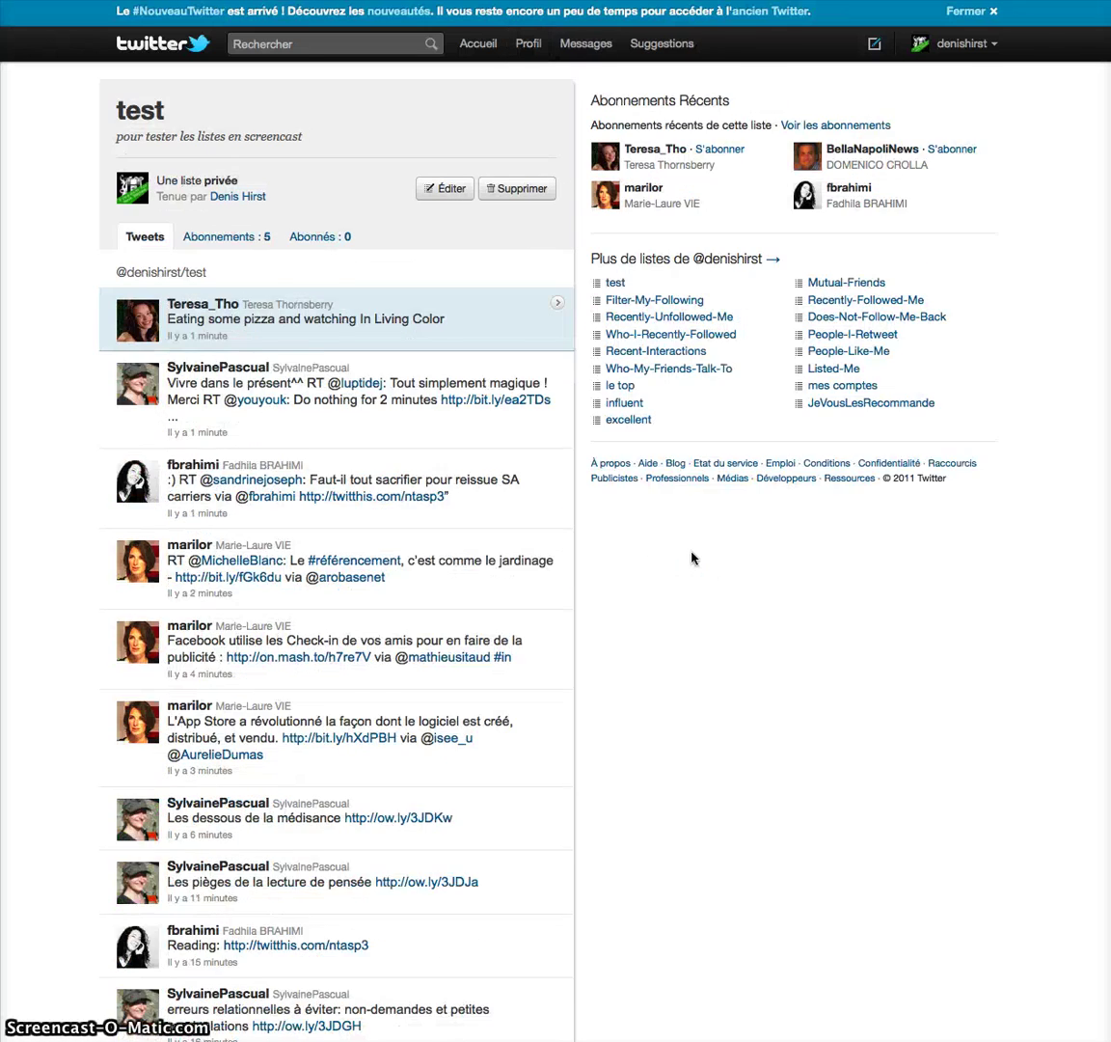
# - Look through the test list's tweets, from the newest to the older ones, and check its recently added members
pyautogui.scroll(-15, 691, 558)
pyautogui.scroll(-20, 691, 557)
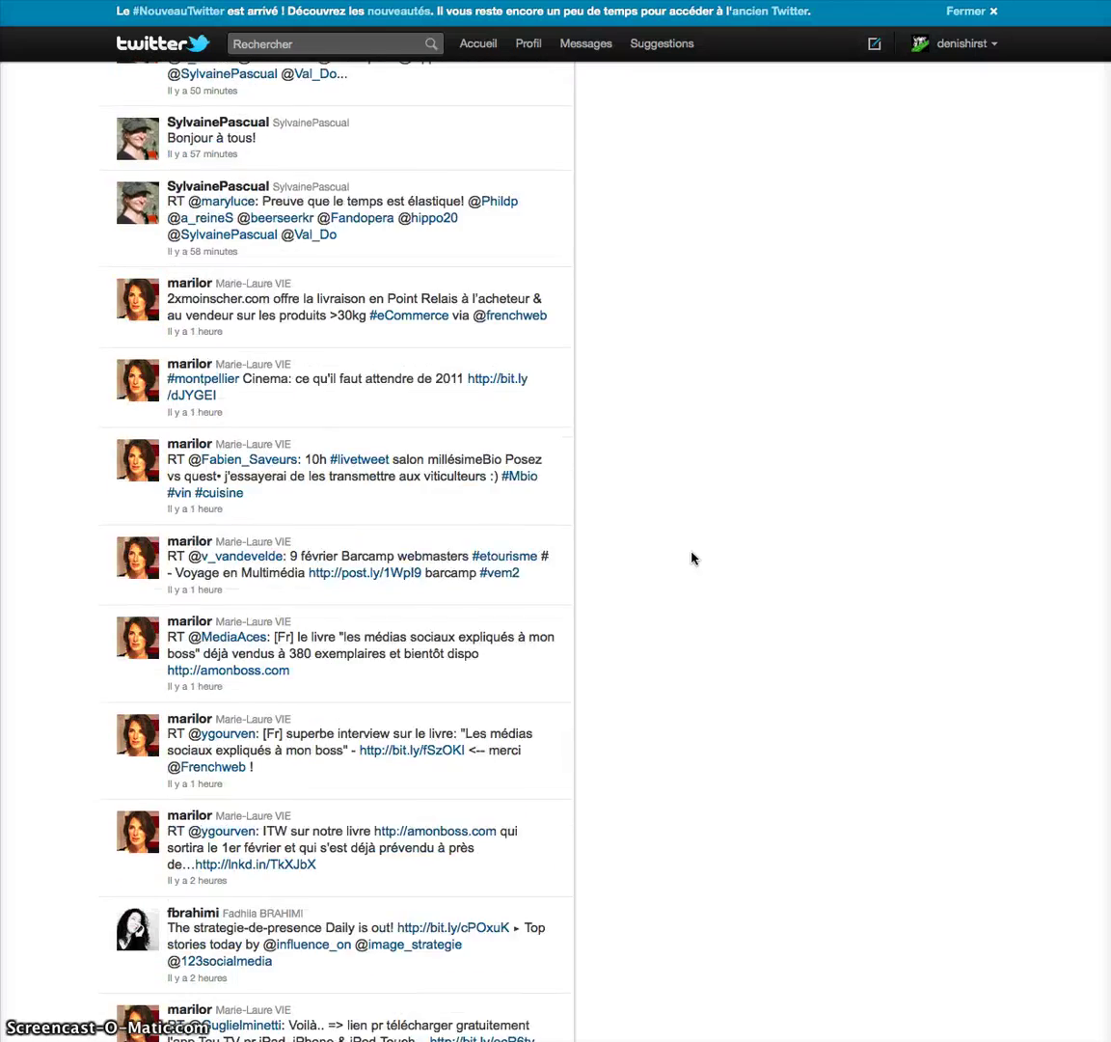
pyautogui.scroll(20, 691, 557)
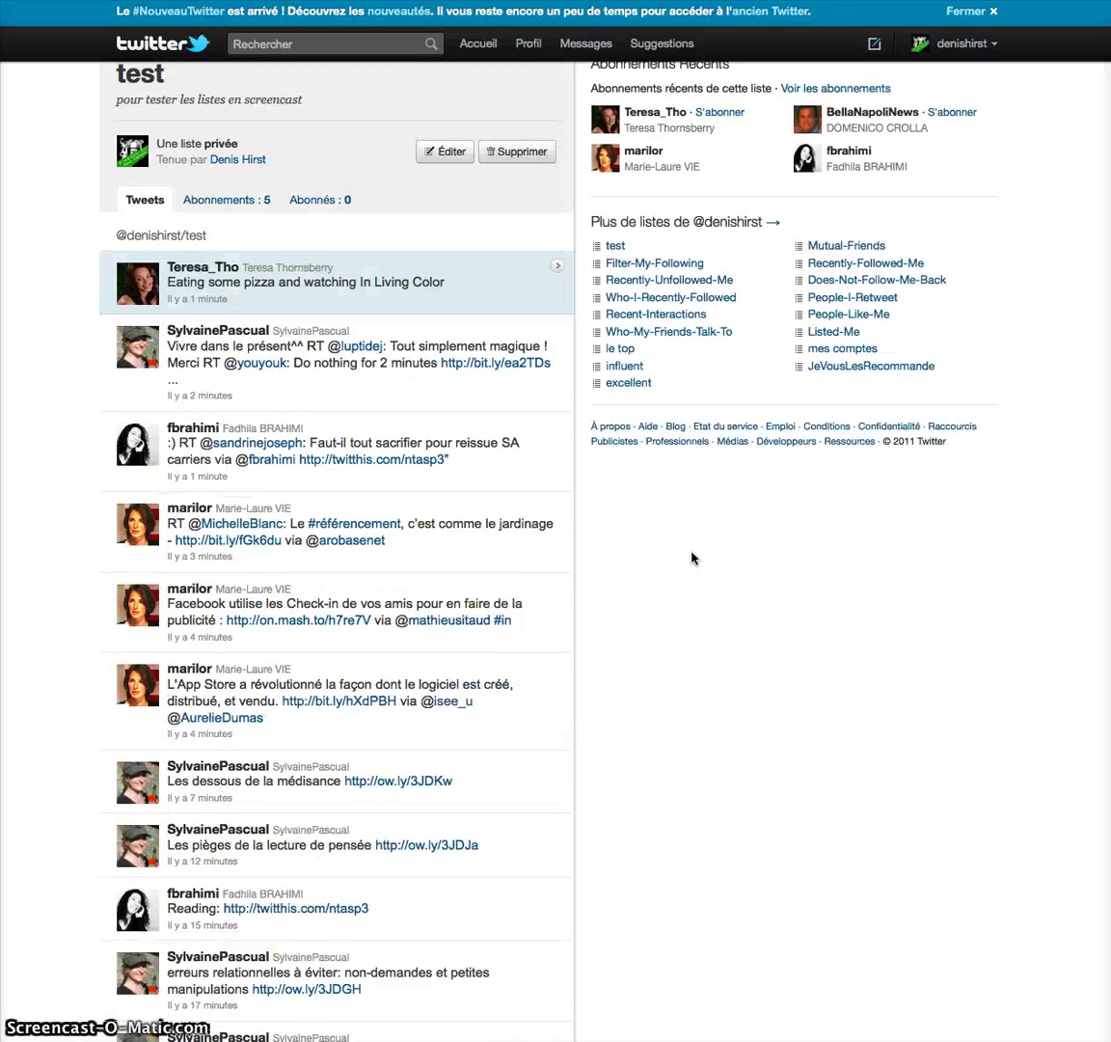
pyautogui.click(129, 307)
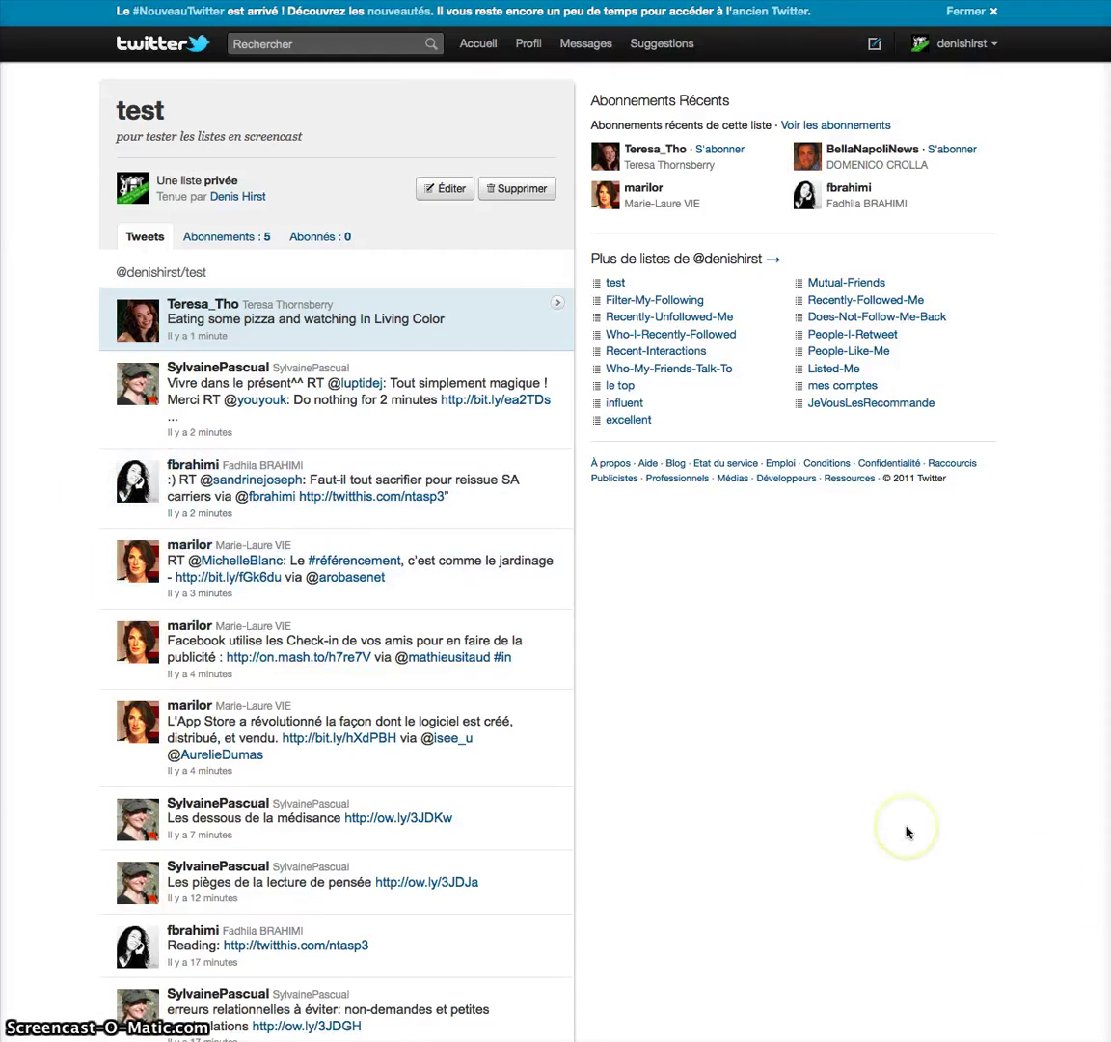
pyautogui.scroll(-10, 907, 831)
pyautogui.scroll(-17, 907, 832)
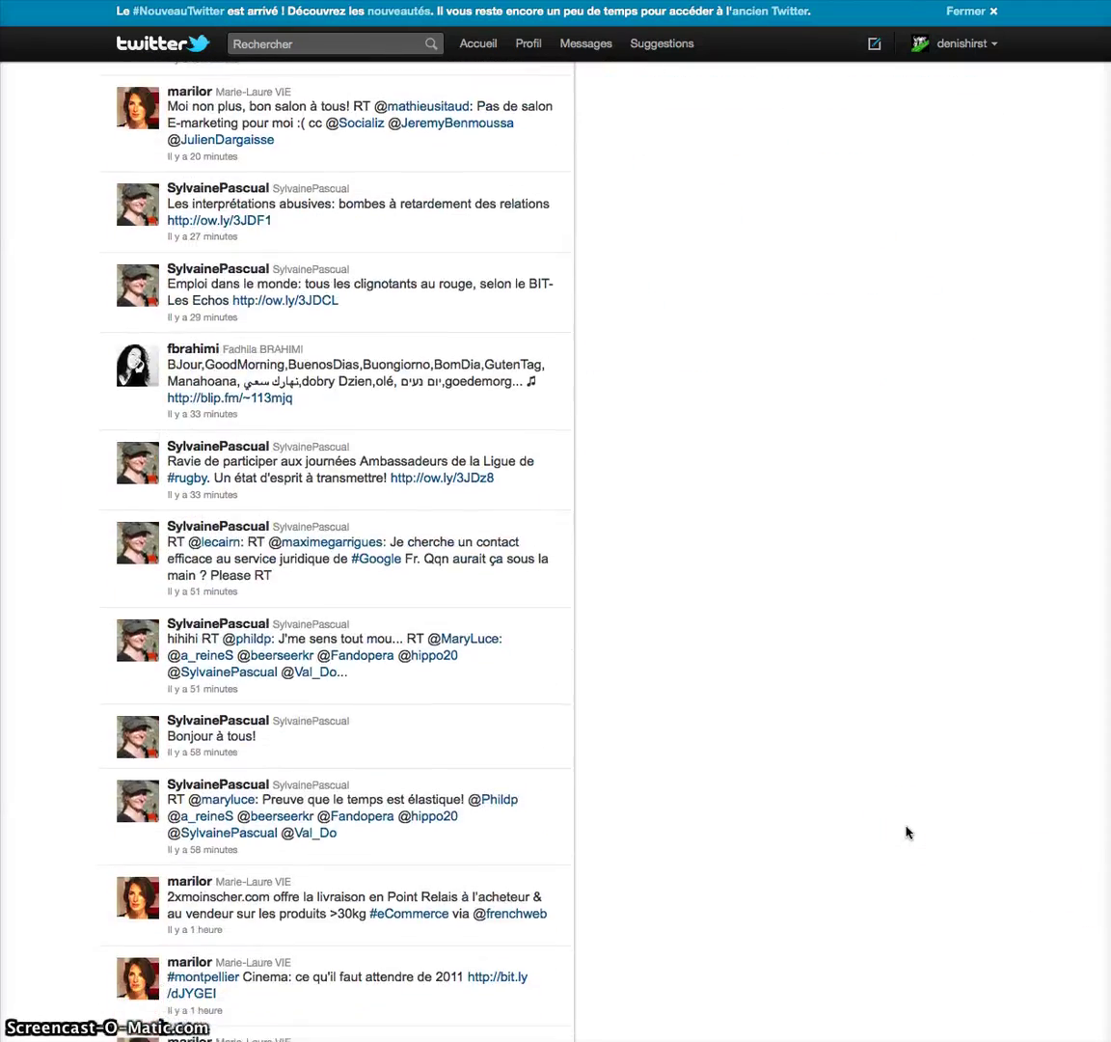
pyautogui.scroll(-10, 906, 831)
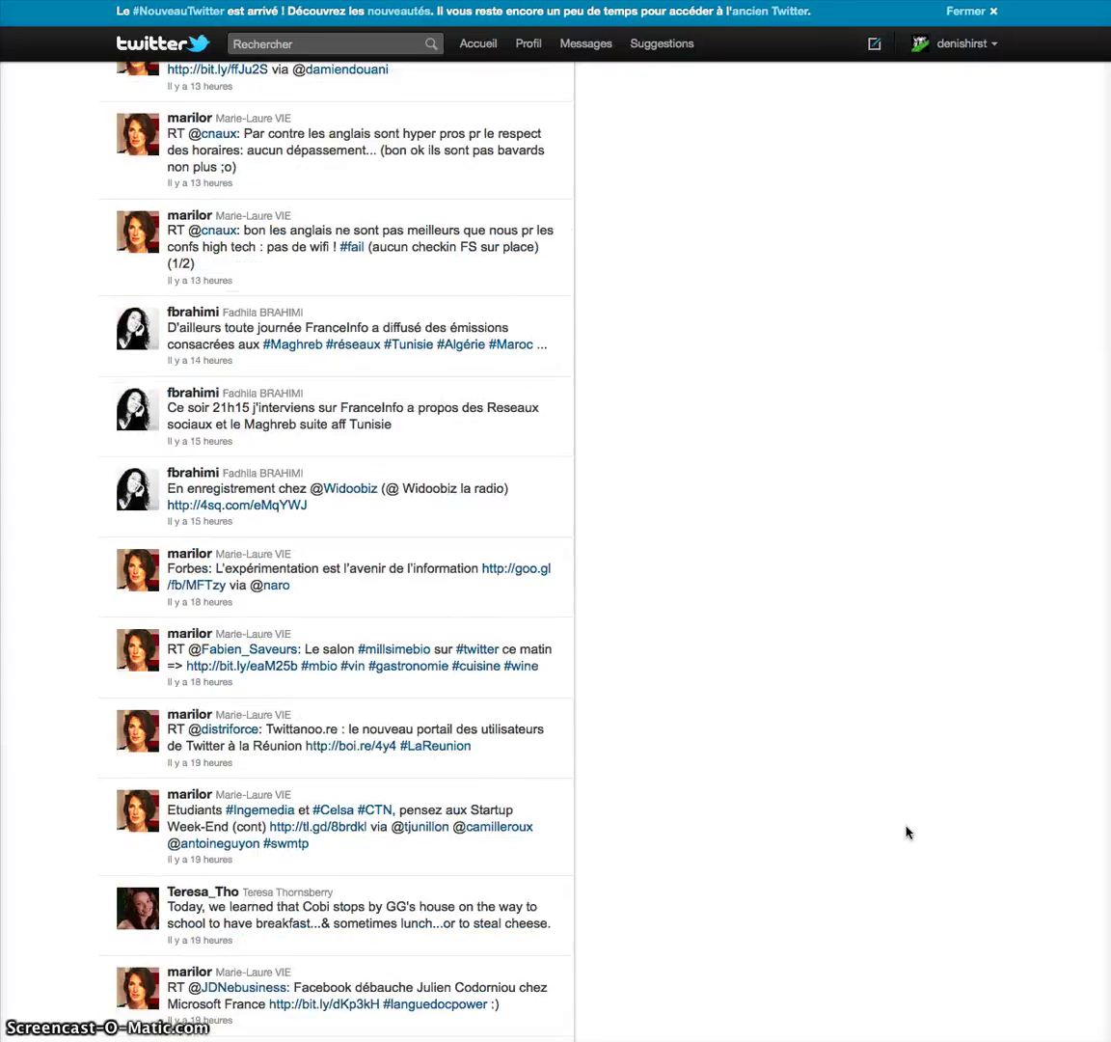
pyautogui.scroll(13, 906, 832)
pyautogui.scroll(10, 906, 832)
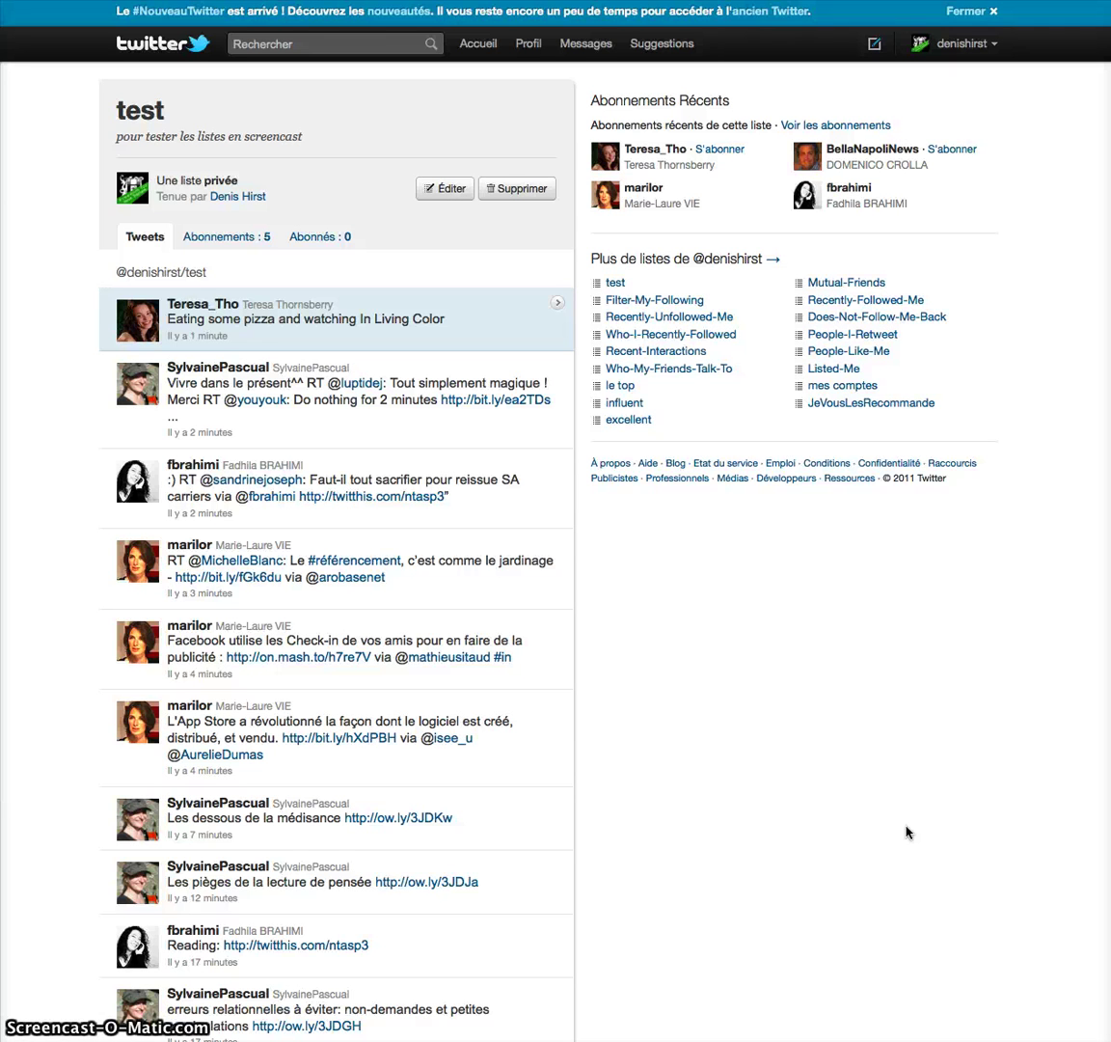
pyautogui.click(912, 827)
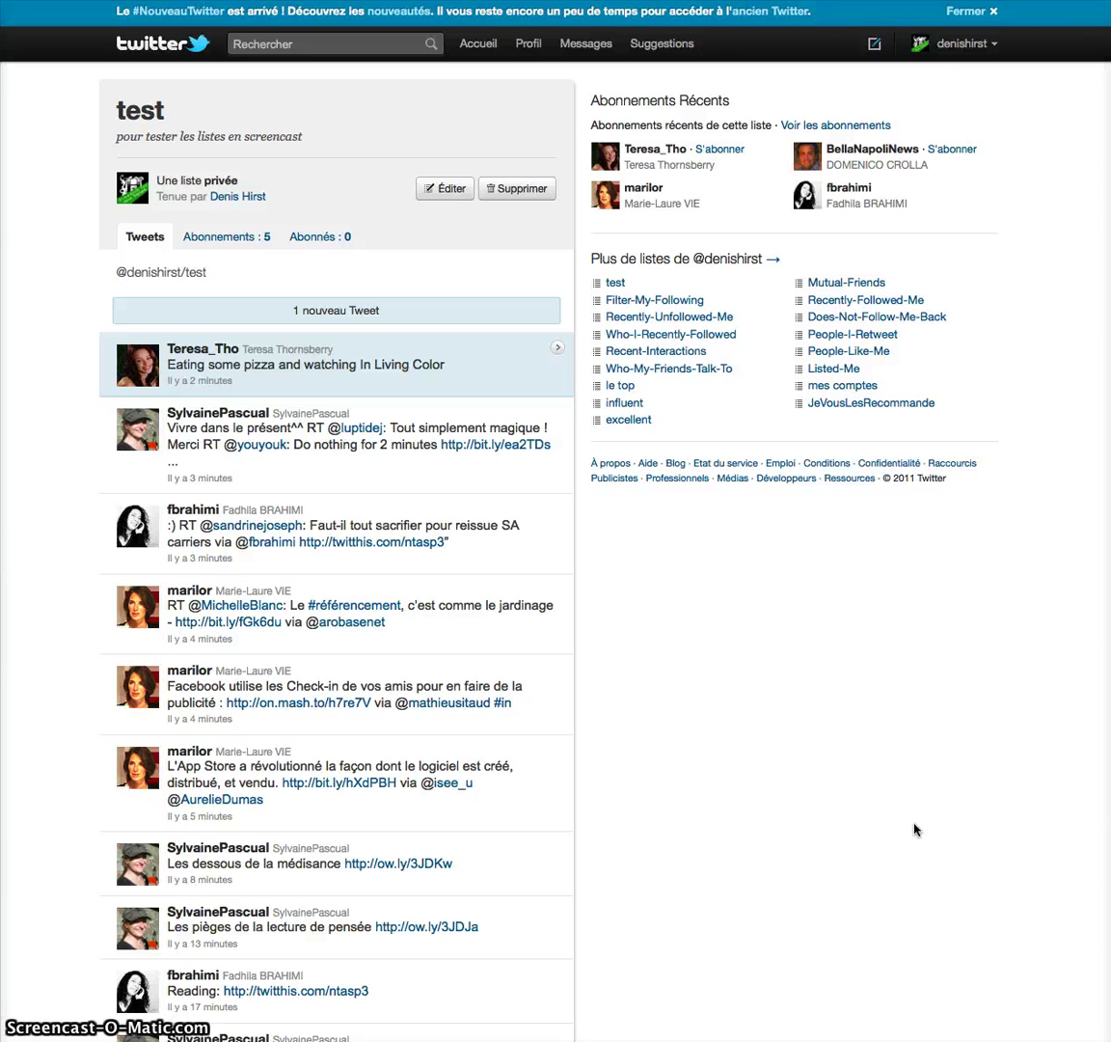
pyautogui.click(889, 827)
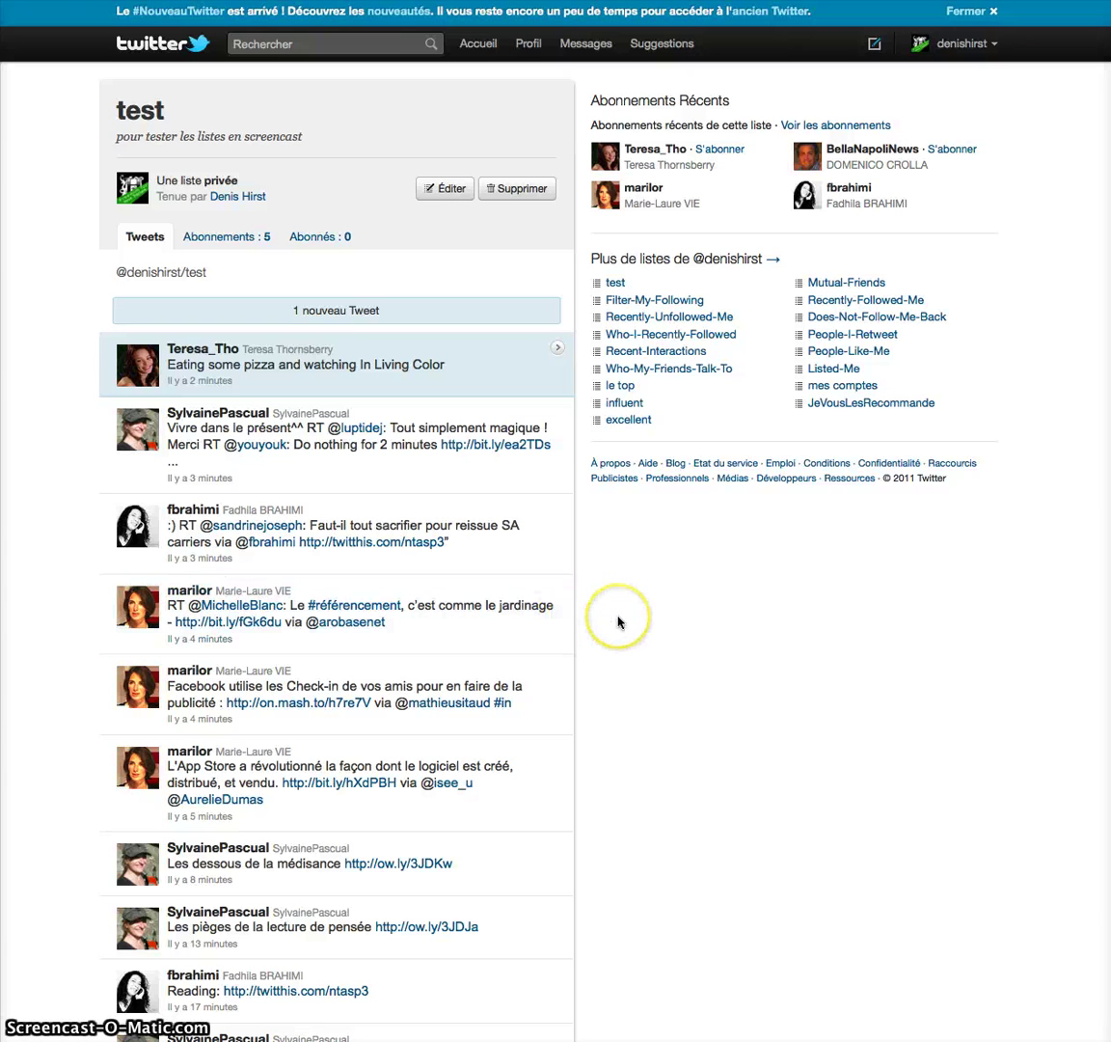
pyautogui.scroll(-5, 283, 327)
pyautogui.scroll(5, 284, 327)
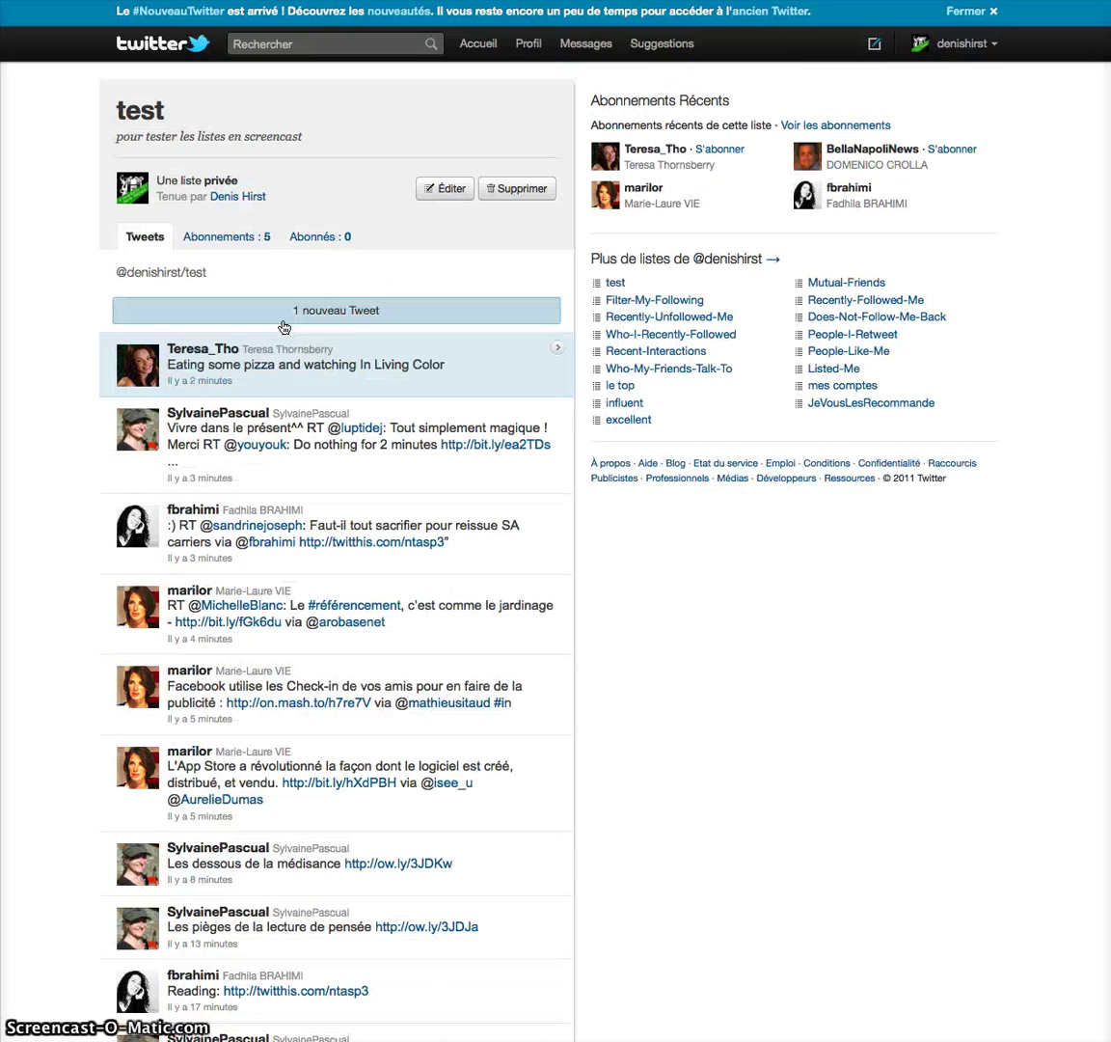
# - Review the test list's name, description and privacy in its details, and save the list without changing them
pyautogui.click(453, 201)
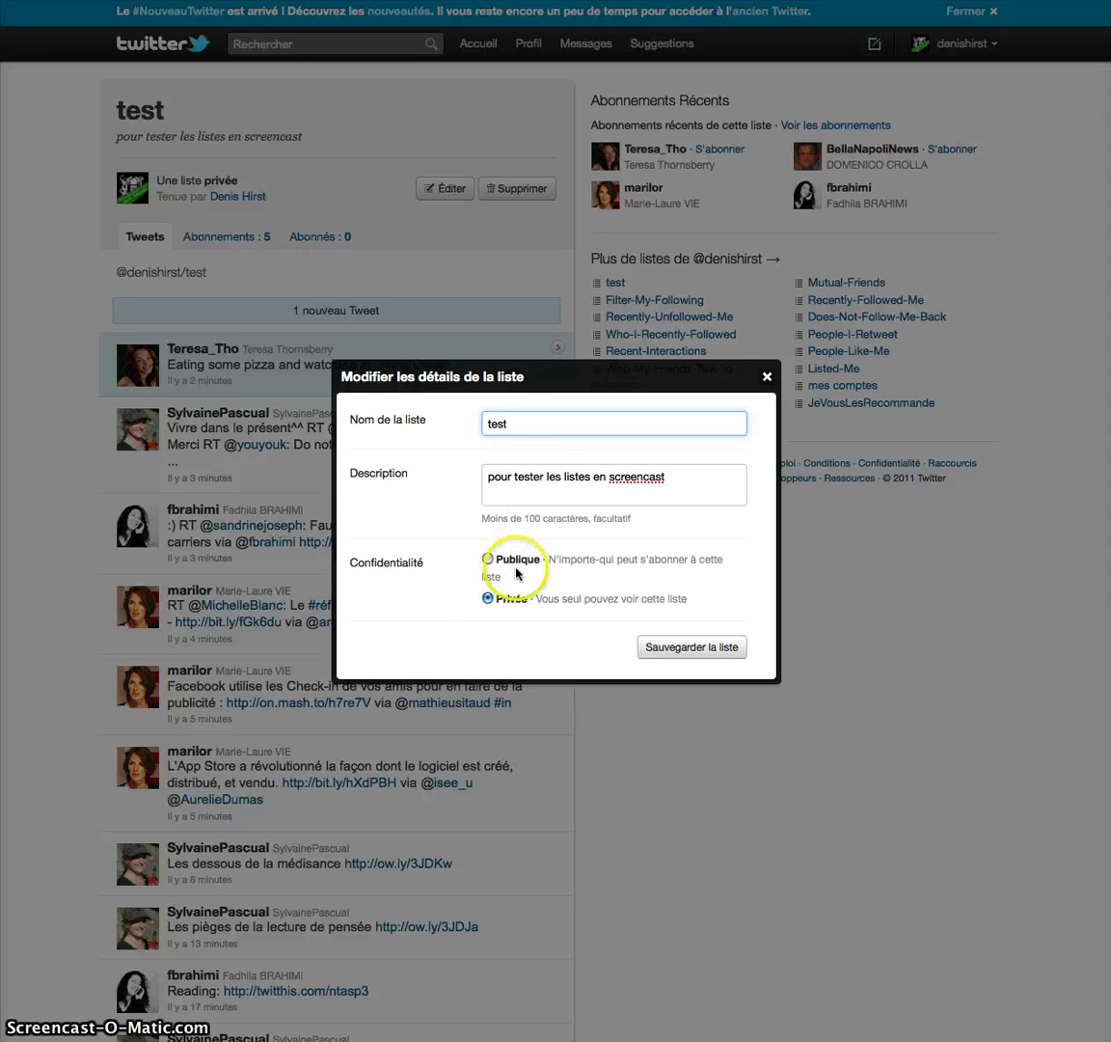
pyautogui.click(688, 653)
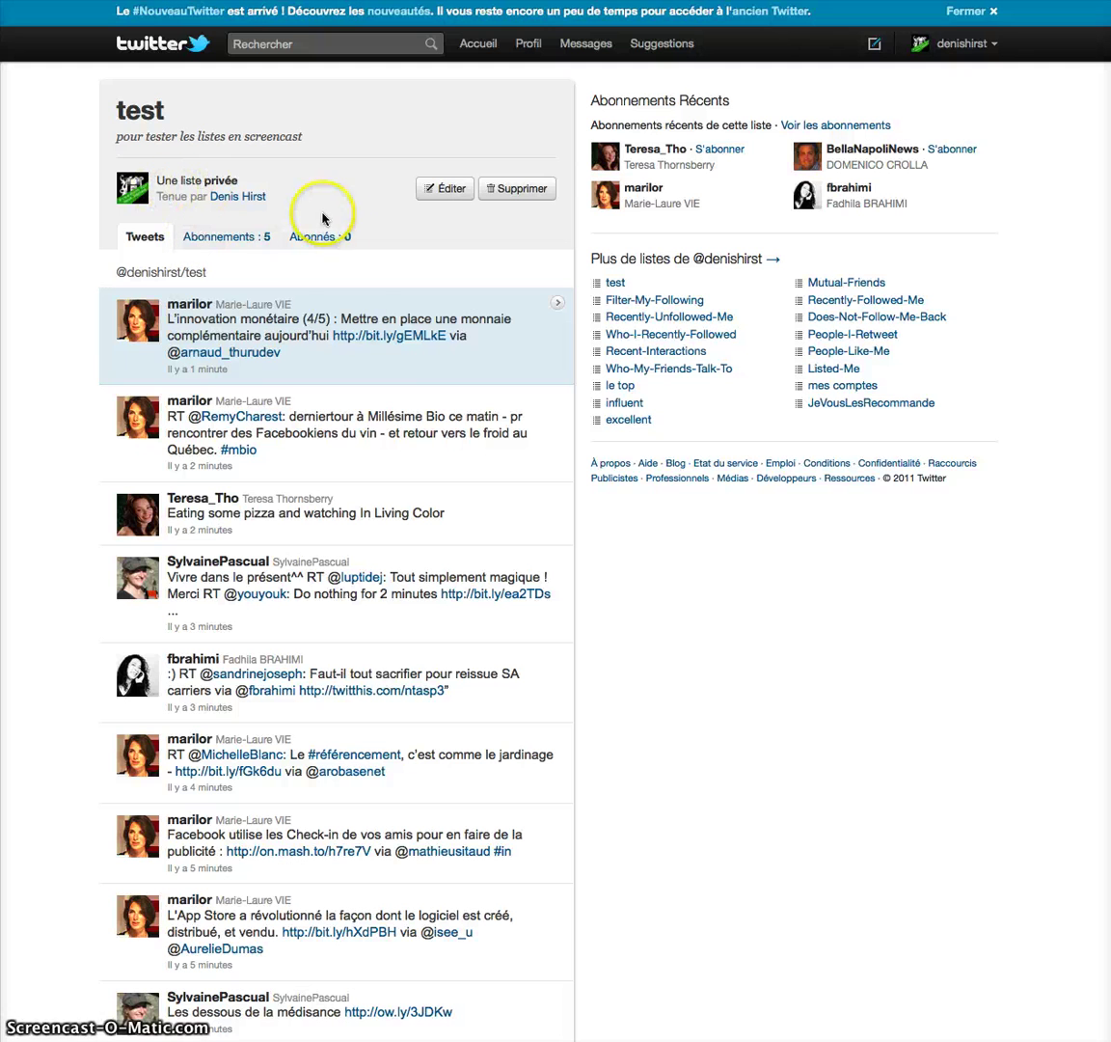
# - Delete the test list and confirm the deletion
pyautogui.moveTo(258, 322)
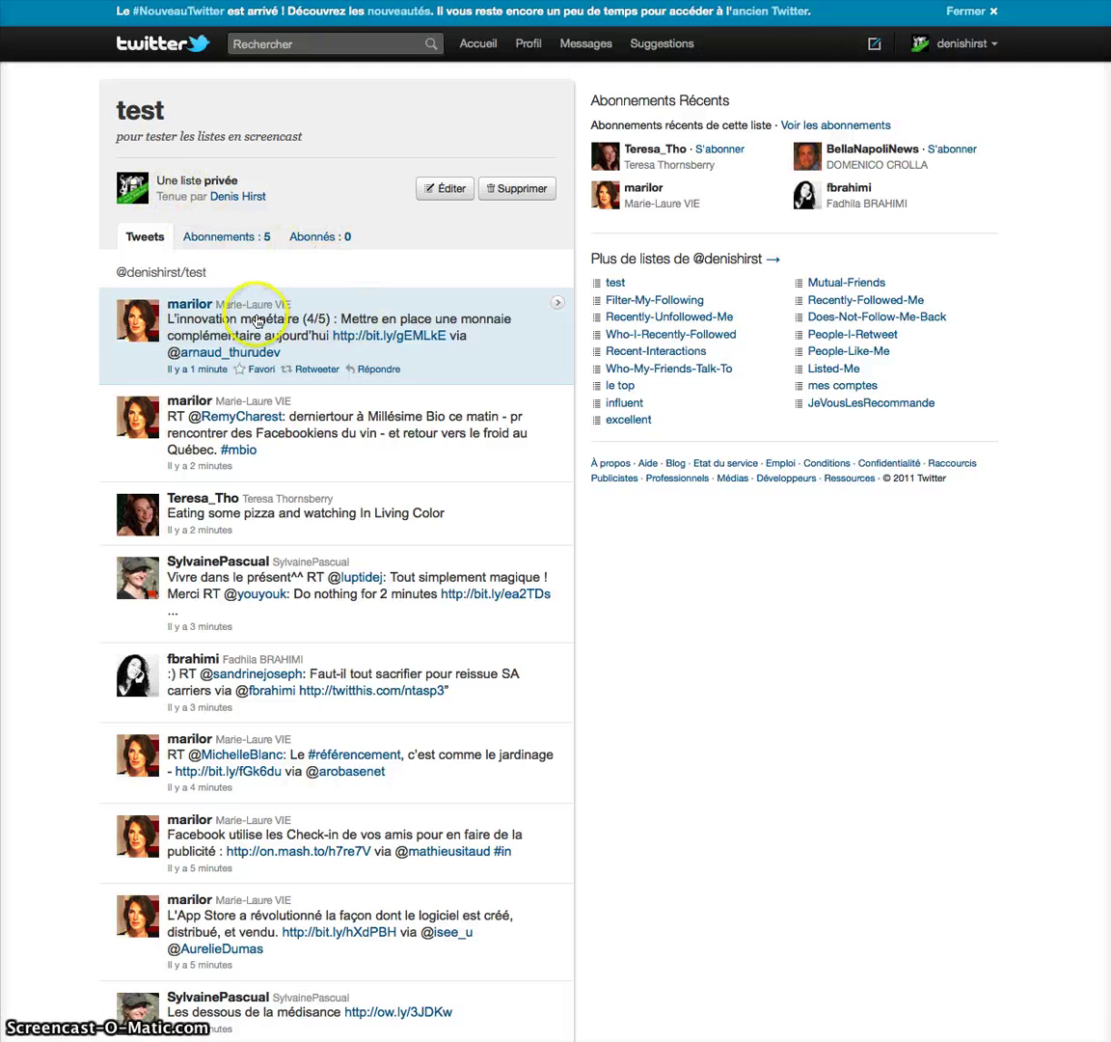
pyautogui.click(527, 191)
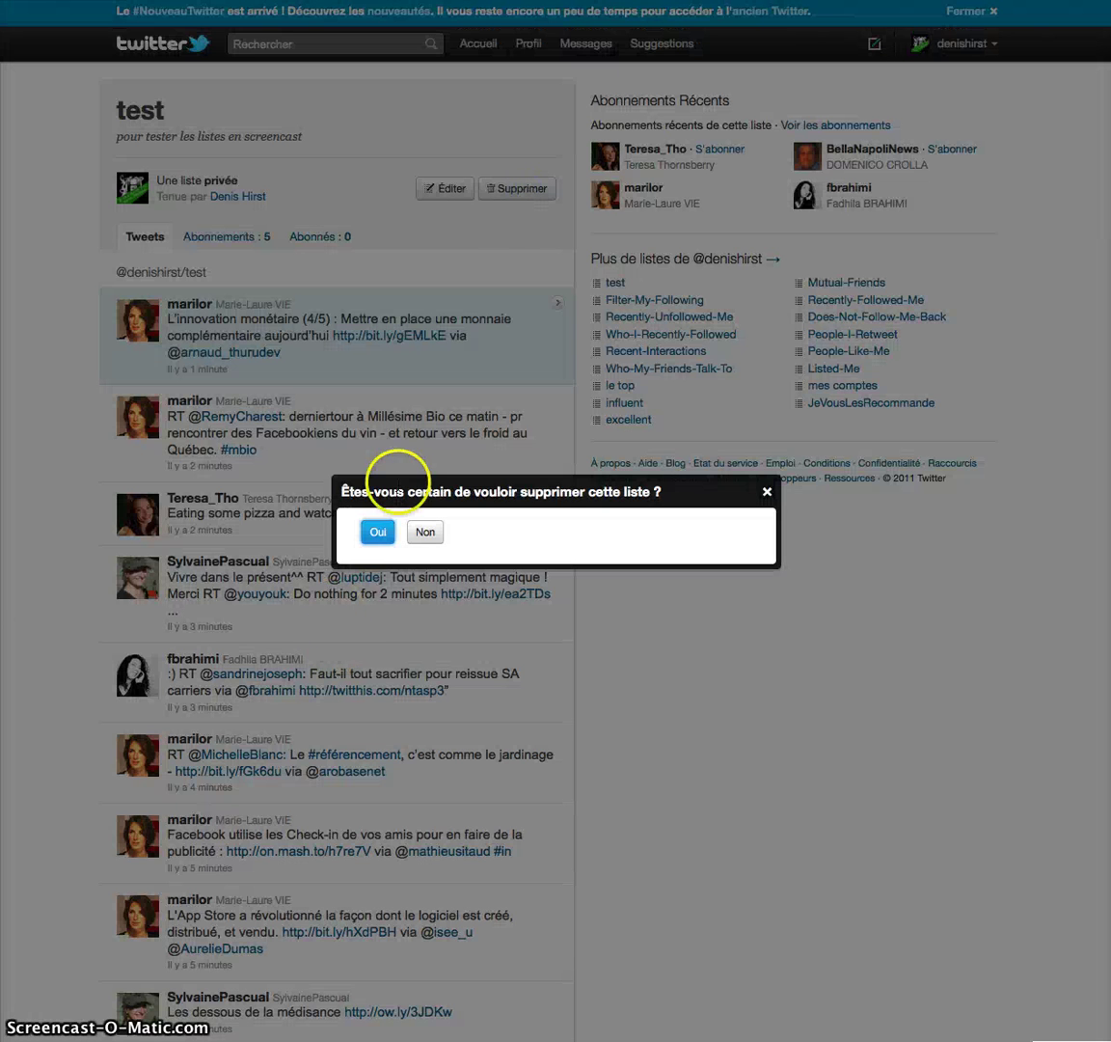
pyautogui.click(374, 532)
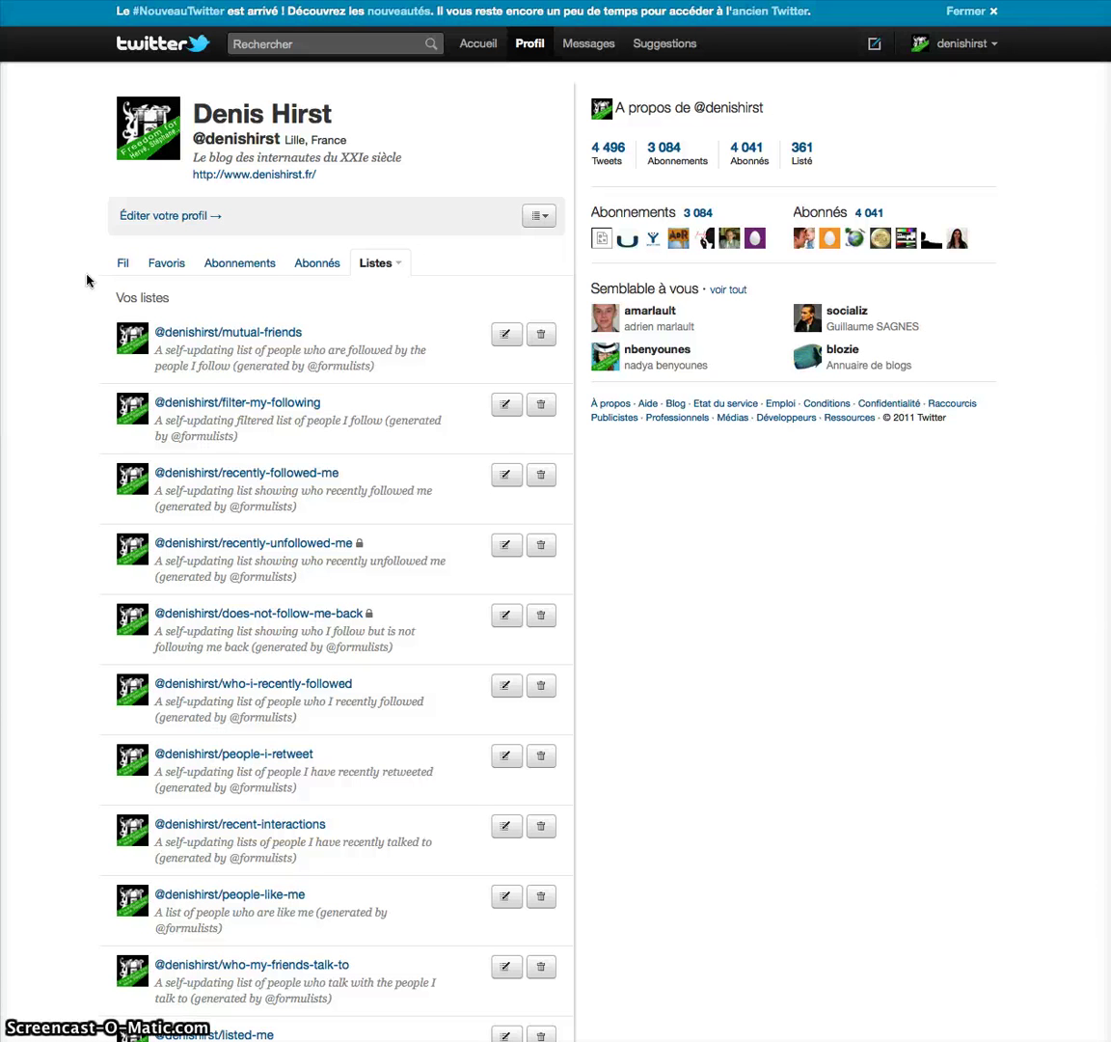
# - Open the filter-my-following list from the overview of own lists
pyautogui.click(197, 397)
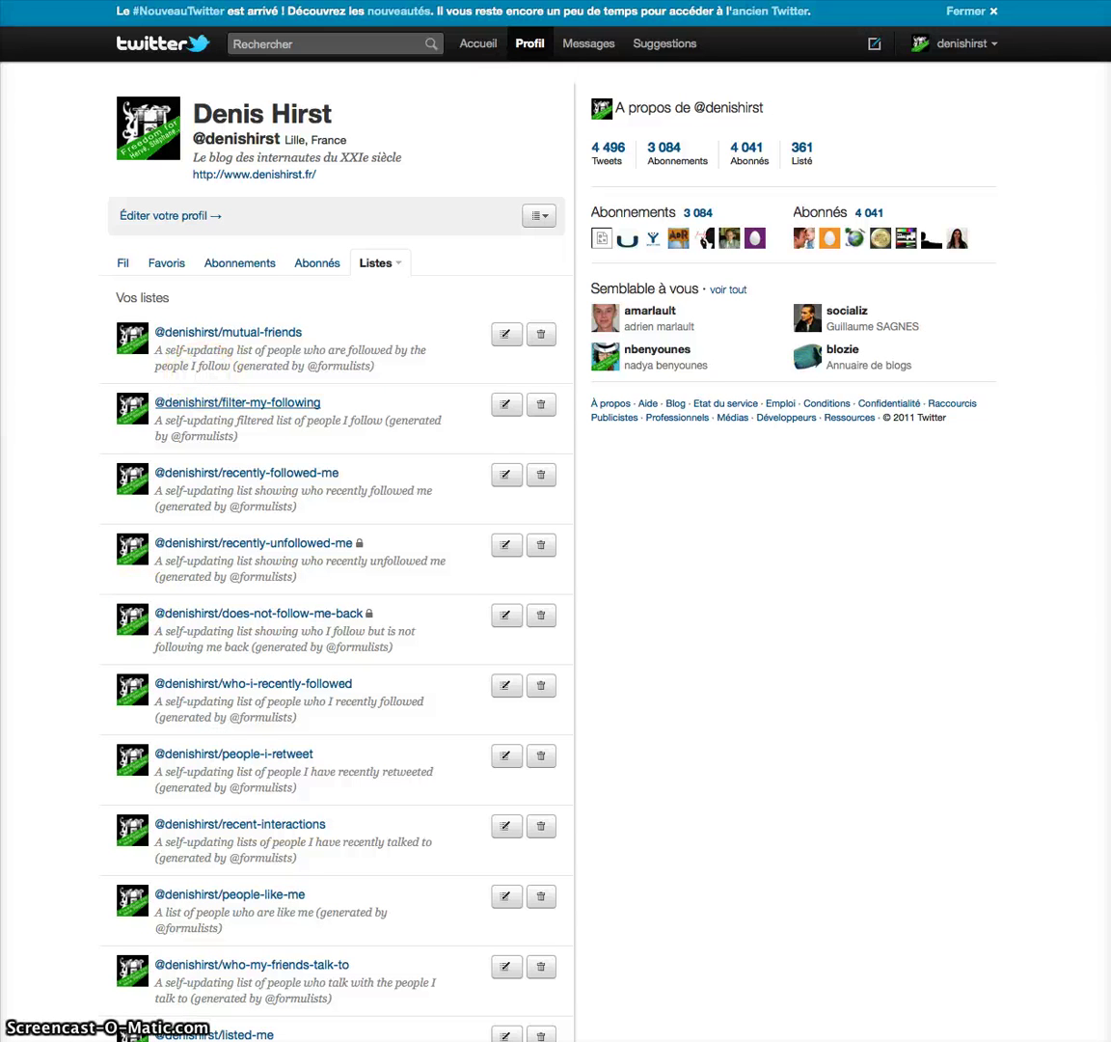